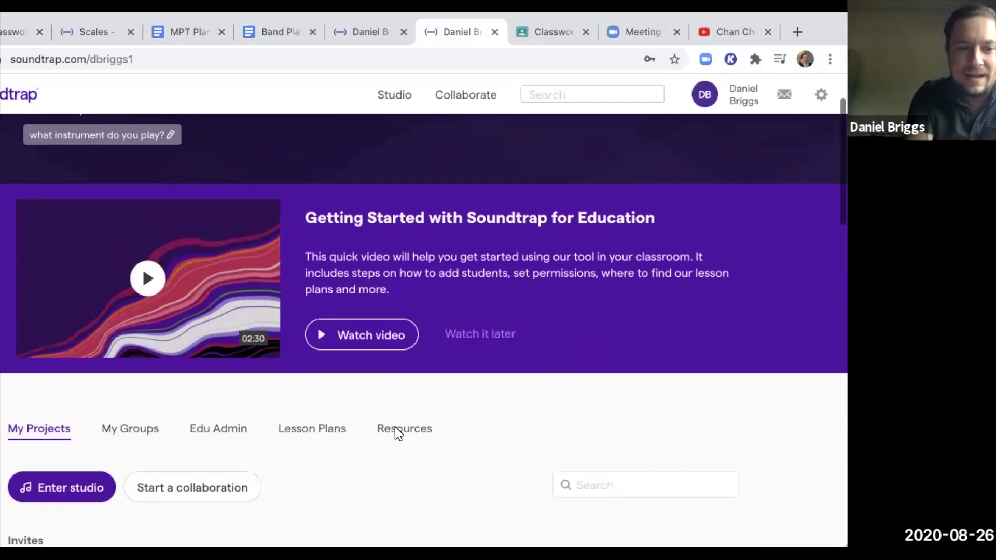
Look through the profile page, including the pending invites, the My Projects list and the Assignment Aug 26: Scales folder
{"action": "scroll", "coordinate": [312, 415], "scroll_direction": "down", "scroll_amount": 1}
{"action": "scroll", "coordinate": [244, 400], "scroll_direction": "up", "scroll_amount": 3}
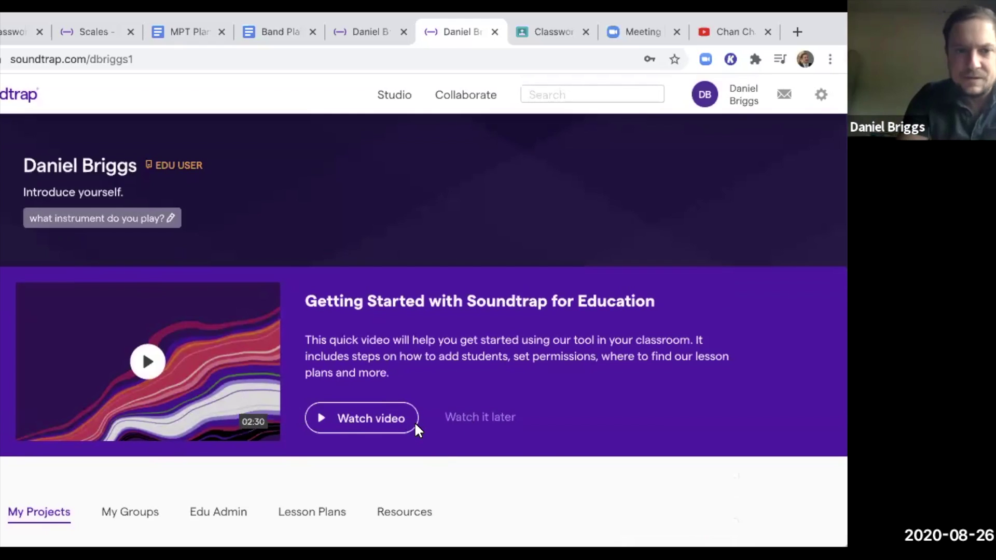
{"action": "scroll", "coordinate": [365, 366], "scroll_direction": "down", "scroll_amount": 1}
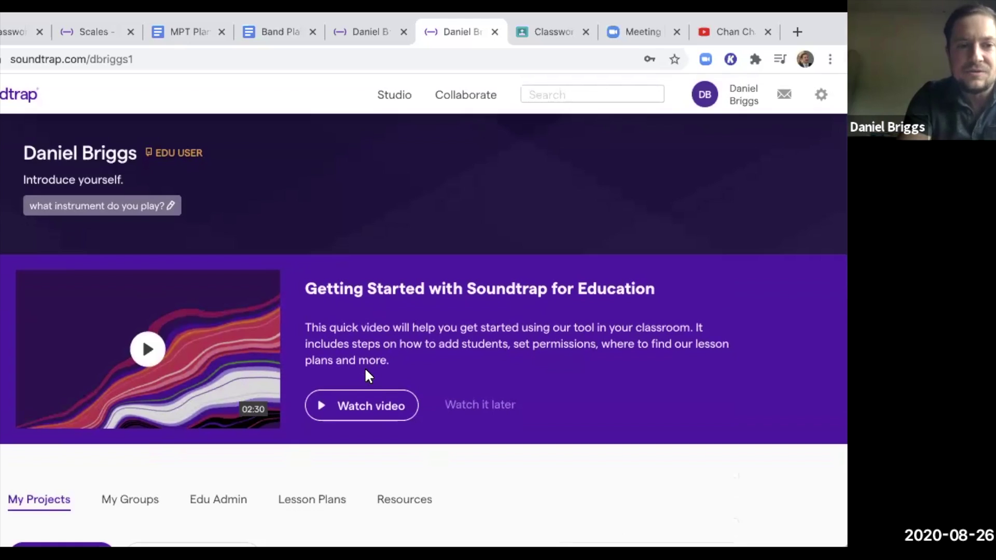
{"action": "scroll", "coordinate": [365, 367], "scroll_direction": "up", "scroll_amount": 1}
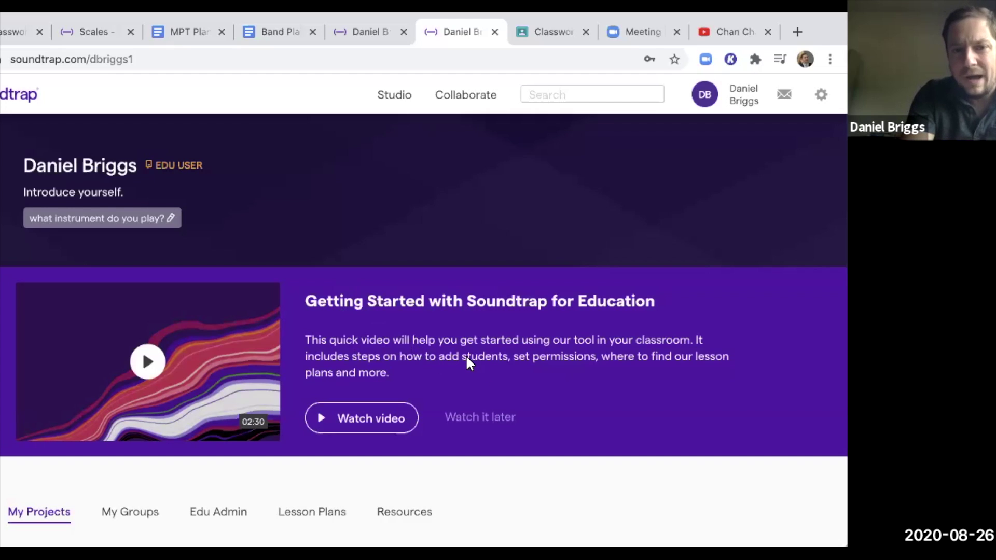
{"action": "scroll", "coordinate": [466, 354], "scroll_direction": "down", "scroll_amount": 1}
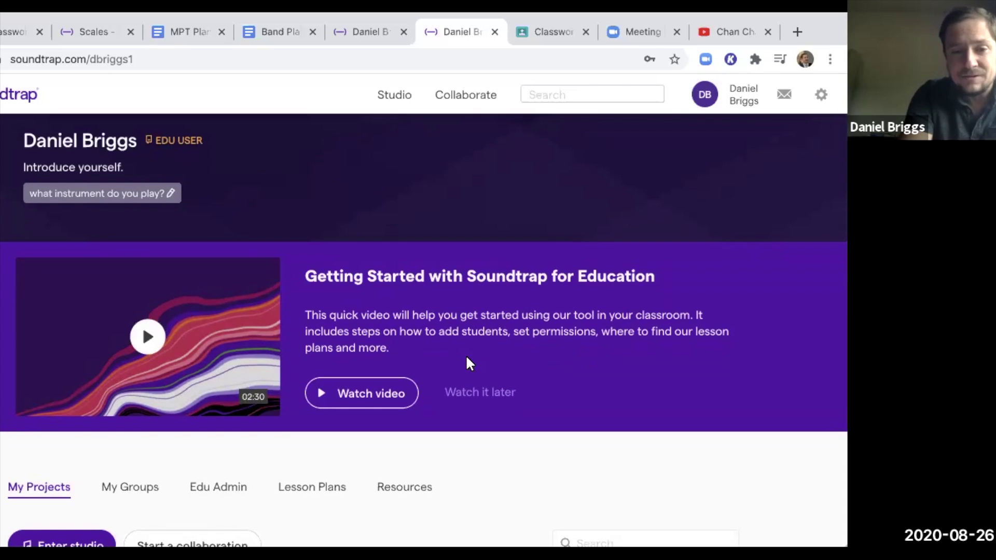
{"action": "scroll", "coordinate": [466, 357], "scroll_direction": "down", "scroll_amount": 1}
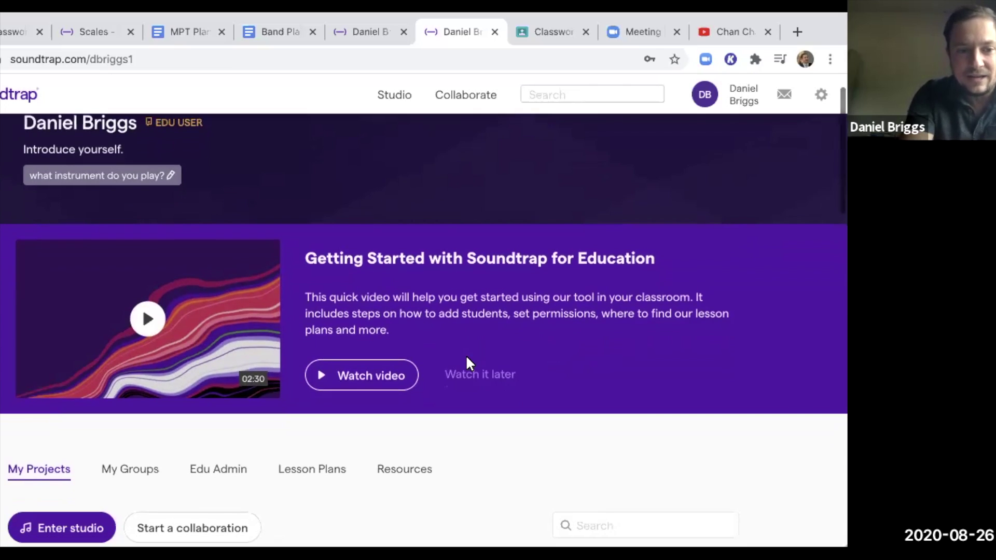
{"action": "scroll", "coordinate": [466, 356], "scroll_direction": "down", "scroll_amount": 1}
{"action": "scroll", "coordinate": [466, 356], "scroll_direction": "down", "scroll_amount": 3}
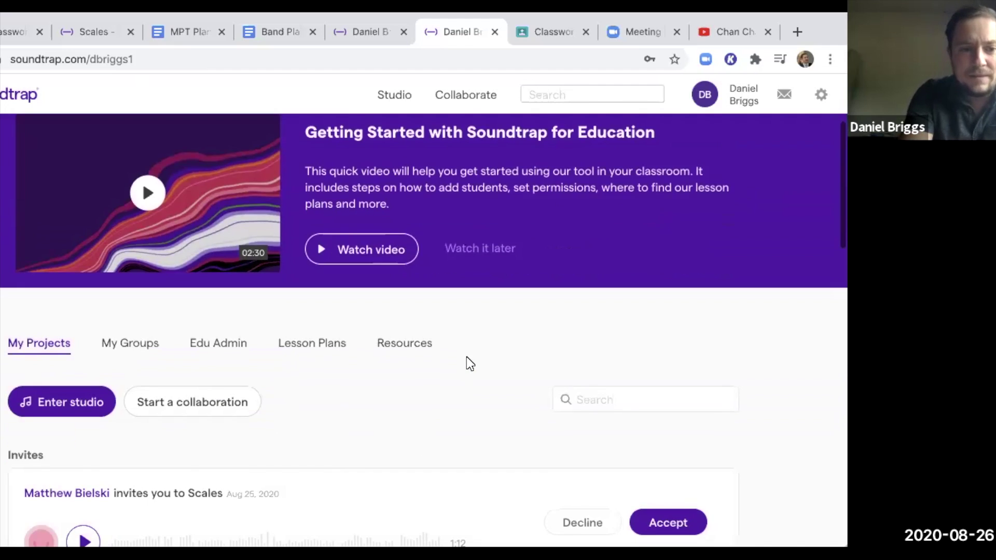
{"action": "scroll", "coordinate": [466, 356], "scroll_direction": "down", "scroll_amount": 5}
{"action": "scroll", "coordinate": [470, 364], "scroll_direction": "down", "scroll_amount": 2}
{"action": "scroll", "coordinate": [470, 363], "scroll_direction": "up", "scroll_amount": 4}
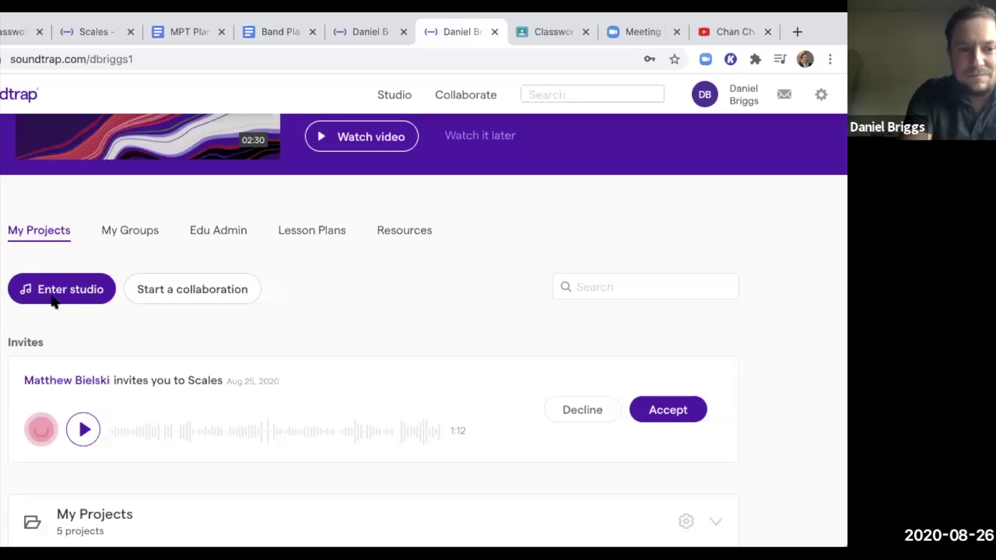
{"action": "scroll", "coordinate": [371, 321], "scroll_direction": "down", "scroll_amount": 12}
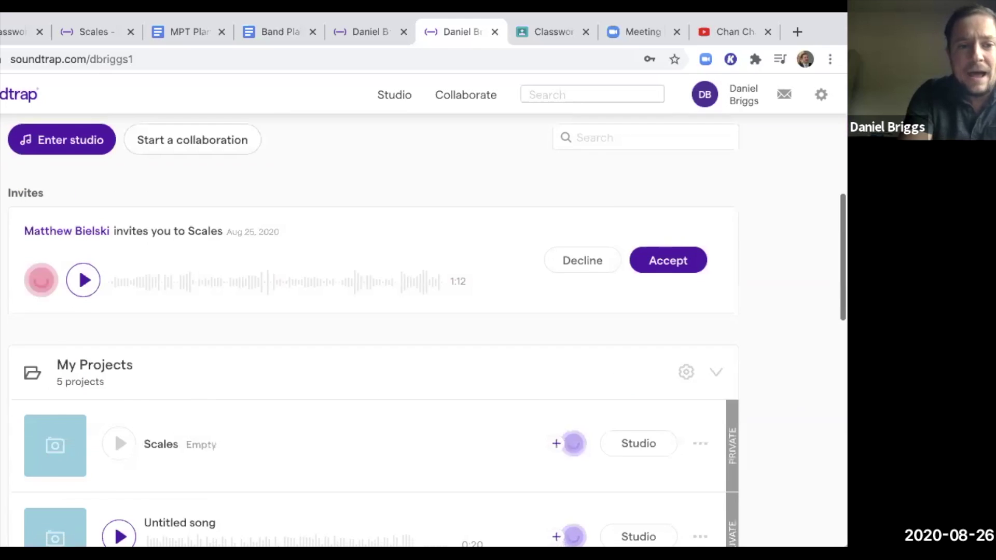
{"action": "scroll", "coordinate": [9, 307], "scroll_direction": "up", "scroll_amount": 10}
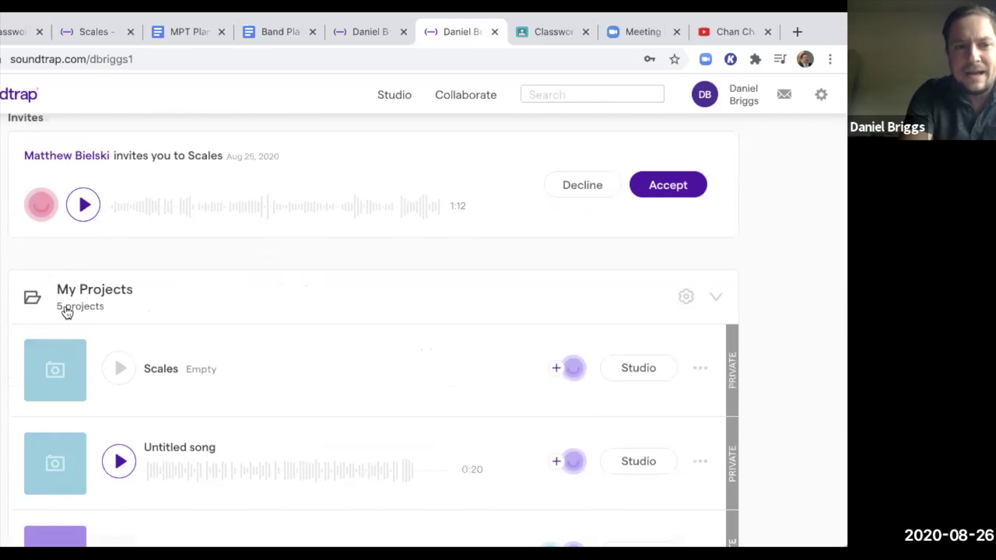
{"action": "scroll", "coordinate": [48, 306], "scroll_direction": "down", "scroll_amount": 2}
{"action": "scroll", "coordinate": [50, 310], "scroll_direction": "down", "scroll_amount": 5}
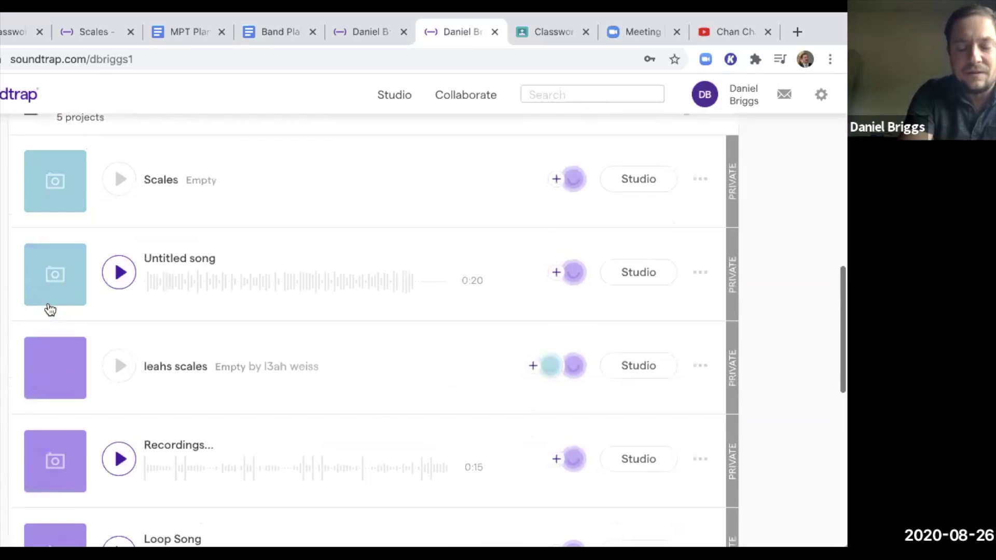
{"action": "scroll", "coordinate": [50, 309], "scroll_direction": "down", "scroll_amount": 4}
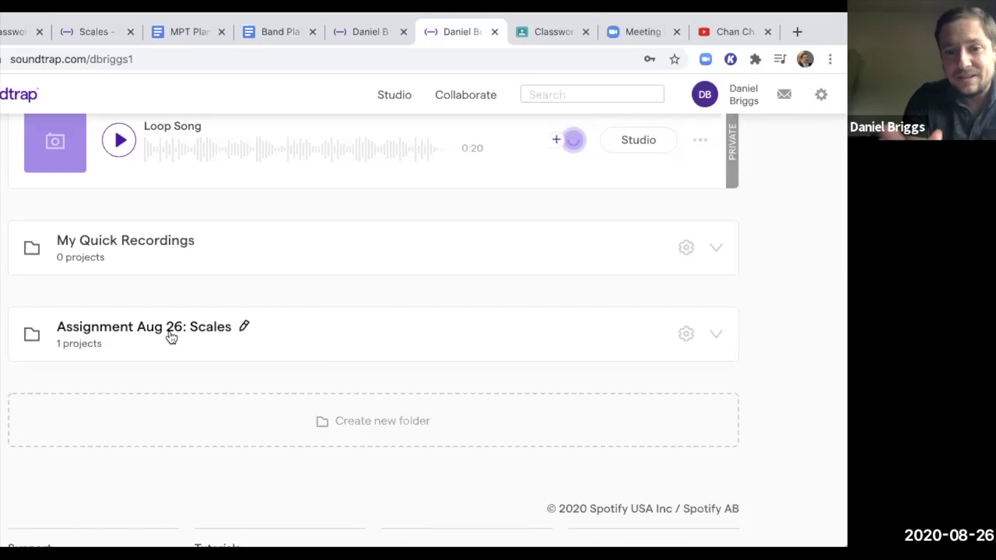
{"action": "scroll", "coordinate": [223, 350], "scroll_direction": "up", "scroll_amount": 2}
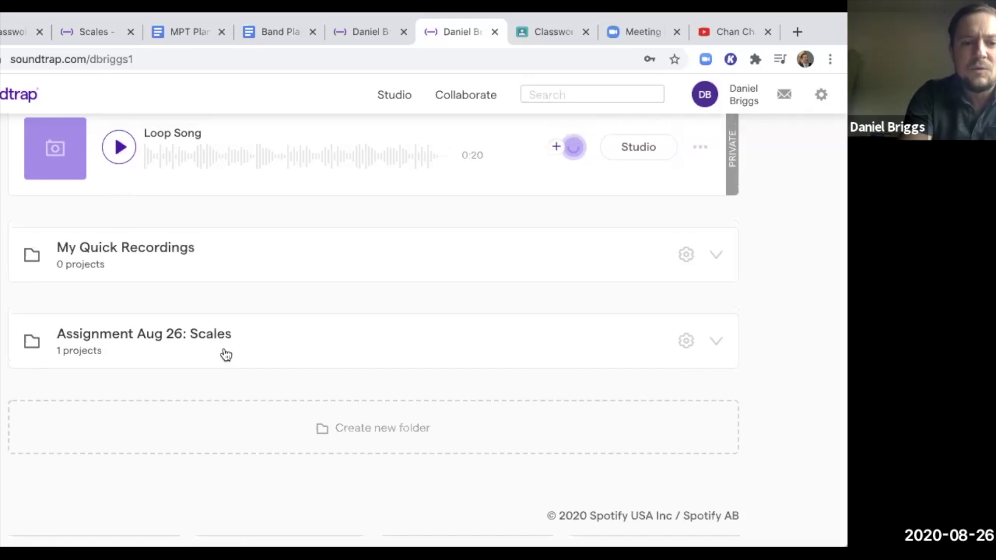
Enter the studio and create a new music project from scratch
{"action": "scroll", "coordinate": [224, 353], "scroll_direction": "up", "scroll_amount": 10}
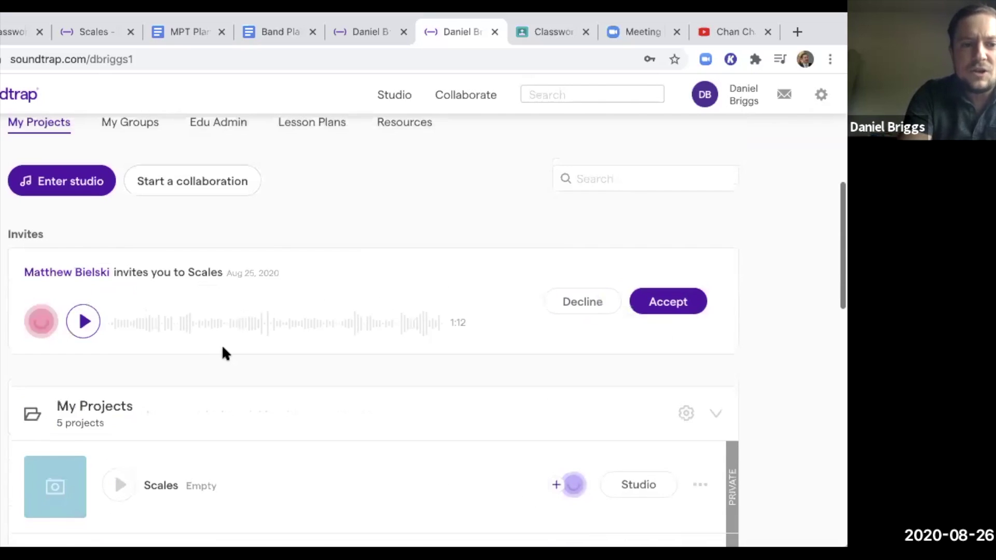
{"action": "scroll", "coordinate": [224, 351], "scroll_direction": "up", "scroll_amount": 3}
{"action": "scroll", "coordinate": [222, 351], "scroll_direction": "down", "scroll_amount": 3}
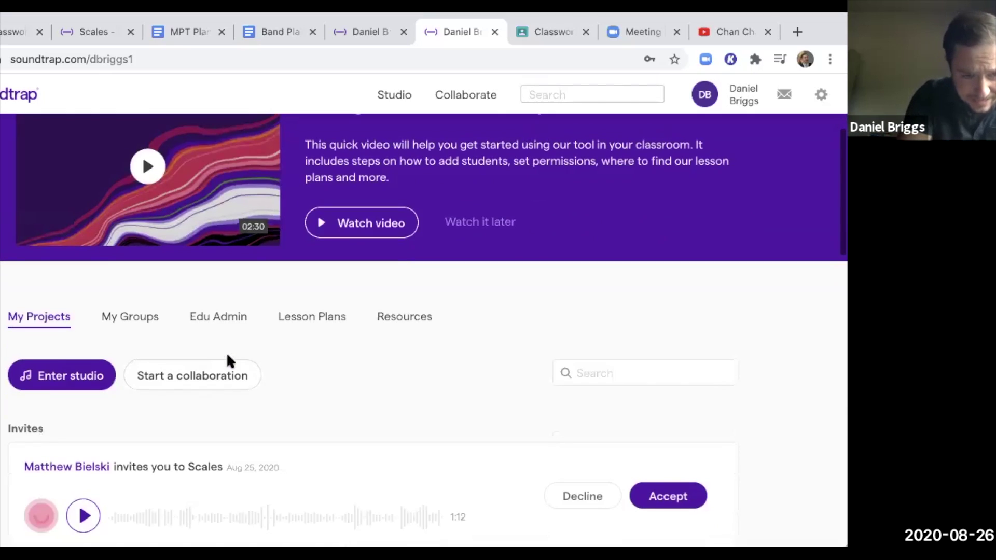
{"action": "left_click", "coordinate": [84, 387]}
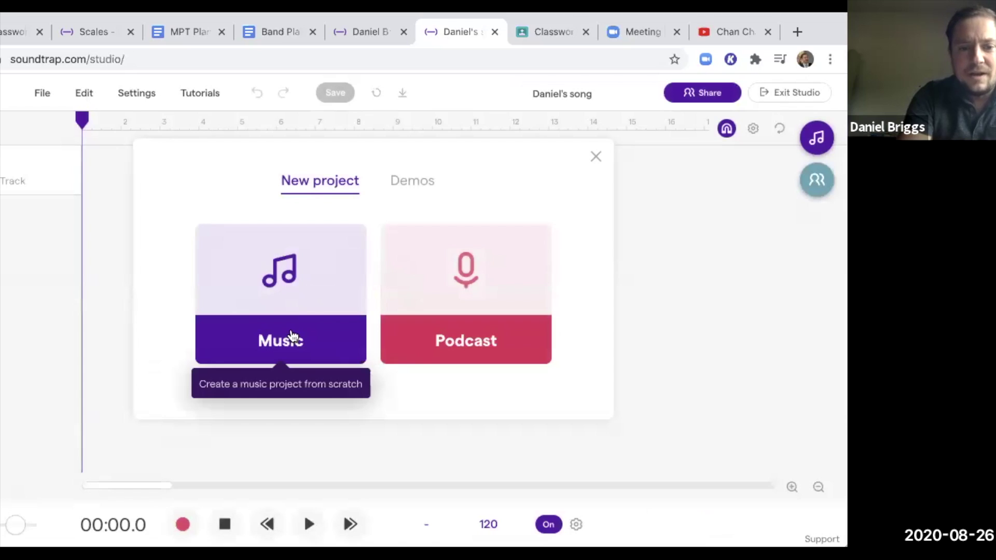
{"action": "left_click", "coordinate": [293, 336]}
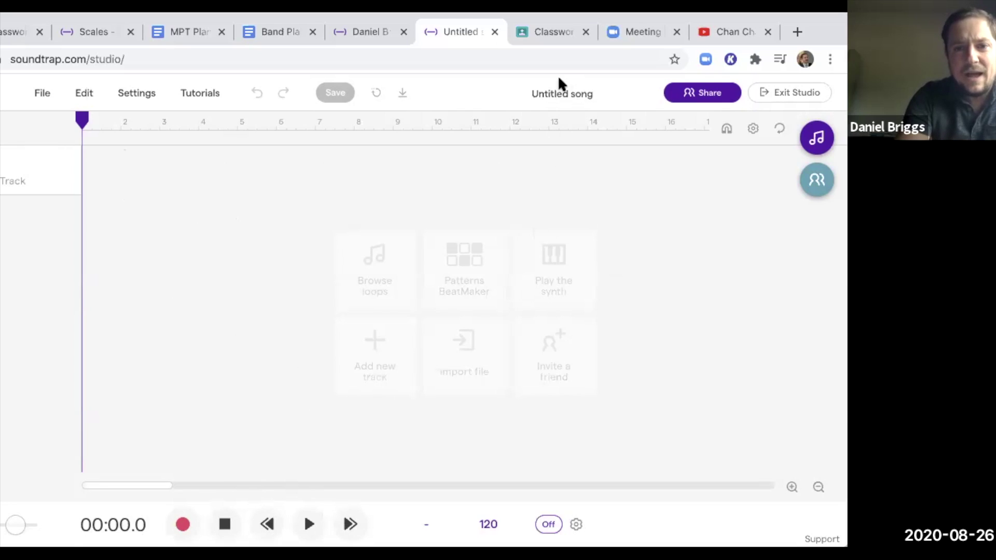
Rename the project "First Song" and save it
{"action": "left_click", "coordinate": [554, 96]}
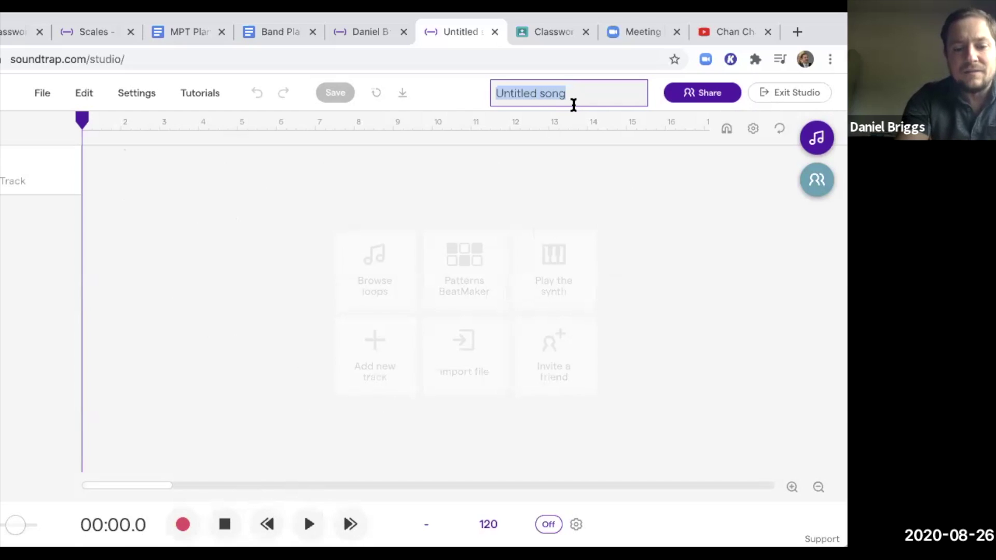
{"action": "type", "text": "First S"}
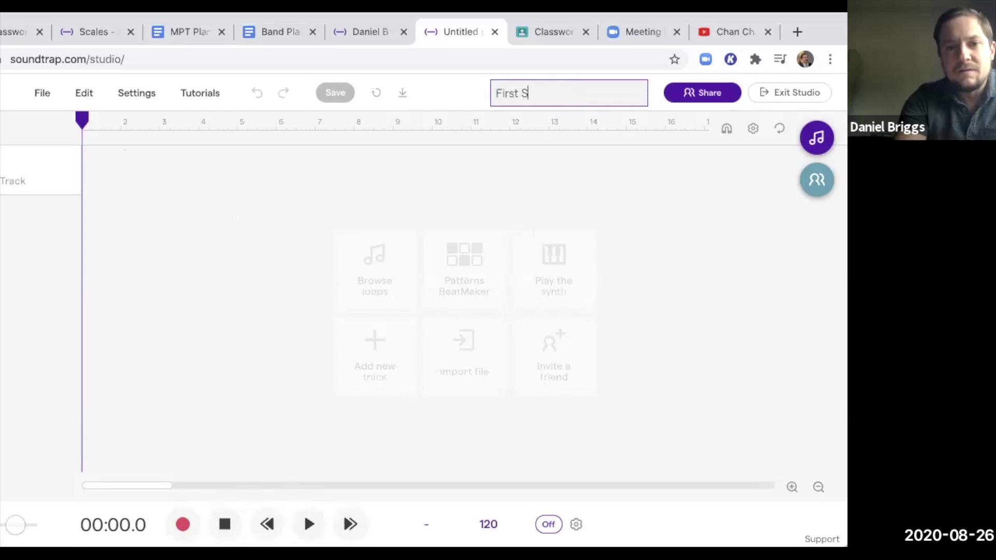
{"action": "type", "text": "ong"}
{"action": "key", "text": "Return"}
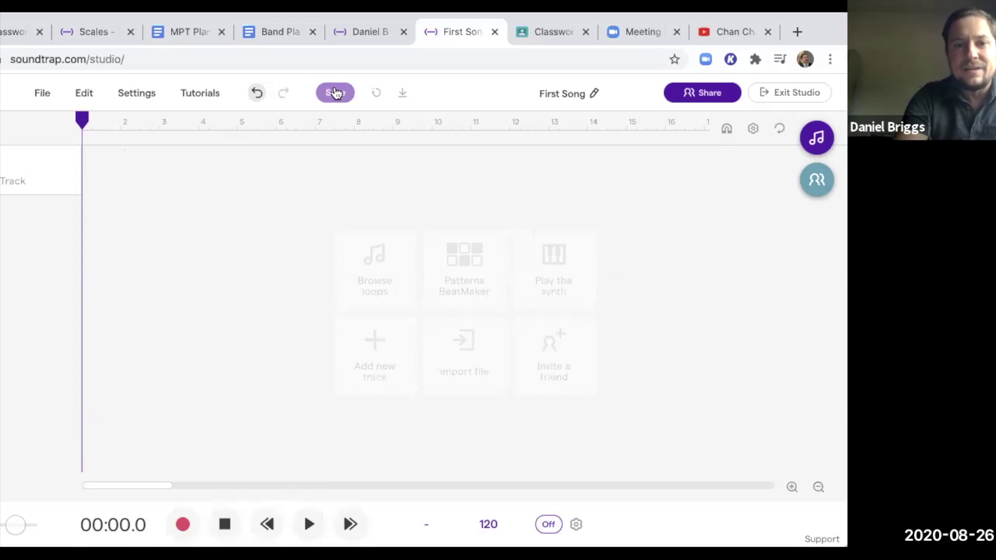
{"action": "left_click", "coordinate": [335, 95]}
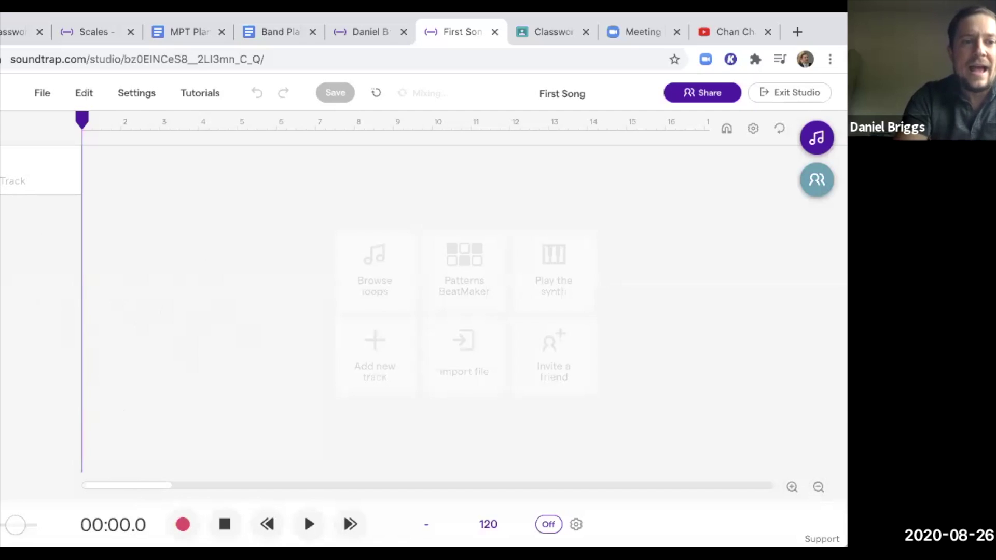
Add a Brass & woodwinds track and try out a few clarinet notes on the on-screen keyboard
{"action": "left_click", "coordinate": [13, 180]}
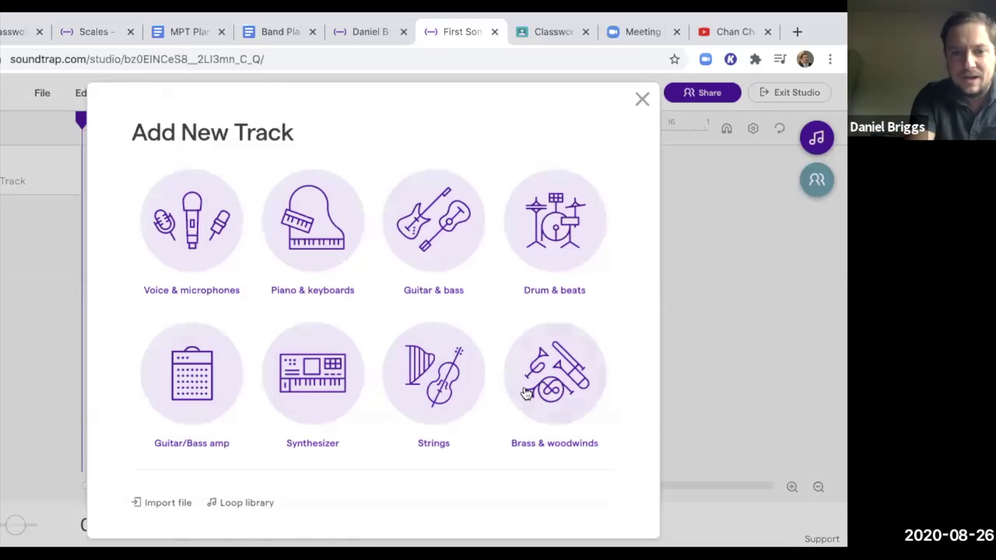
{"action": "left_click", "coordinate": [548, 387]}
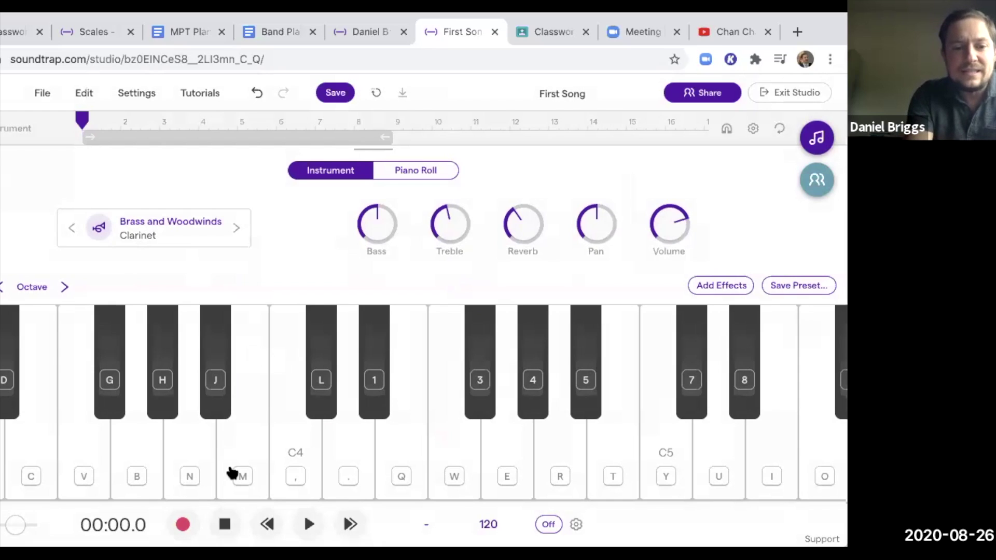
{"action": "key", "text": "w"}
{"action": "key", "text": "e"}
{"action": "key", "text": "r"}
{"action": "key", "text": "e"}
{"action": "key", "text": "w"}
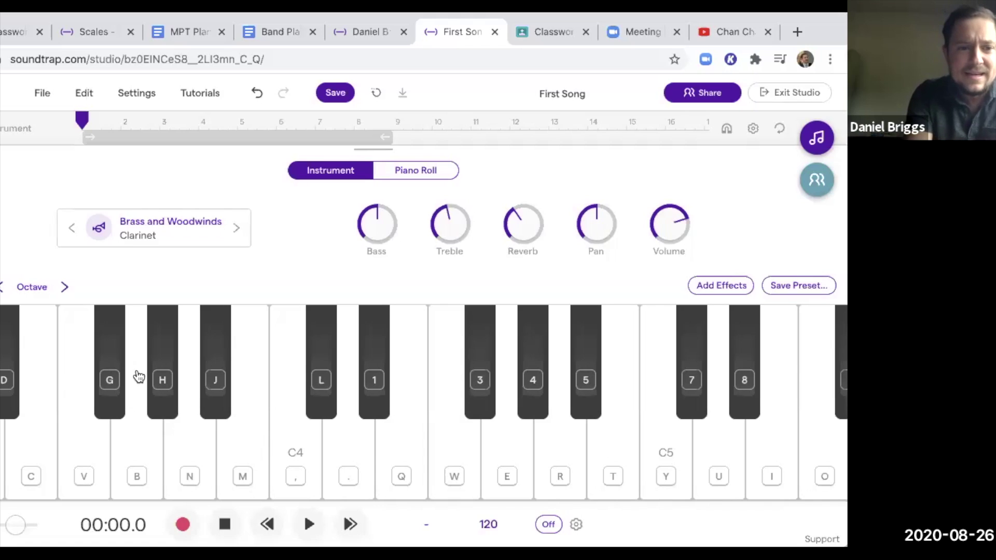
View the Brass and Woodwinds instrument presets, keep the clarinet, and delete the clarinet track
{"action": "left_click", "coordinate": [218, 240]}
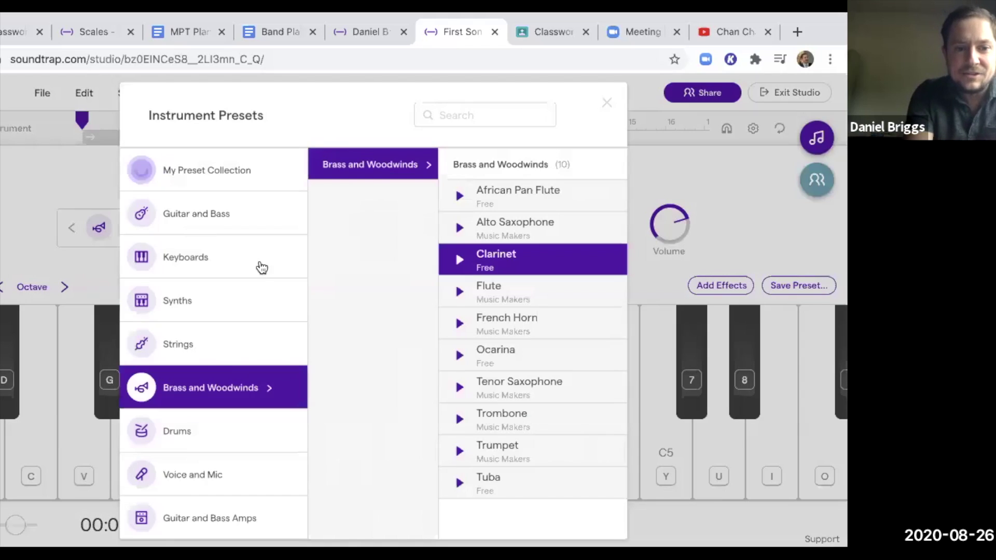
{"action": "left_click", "coordinate": [54, 191]}
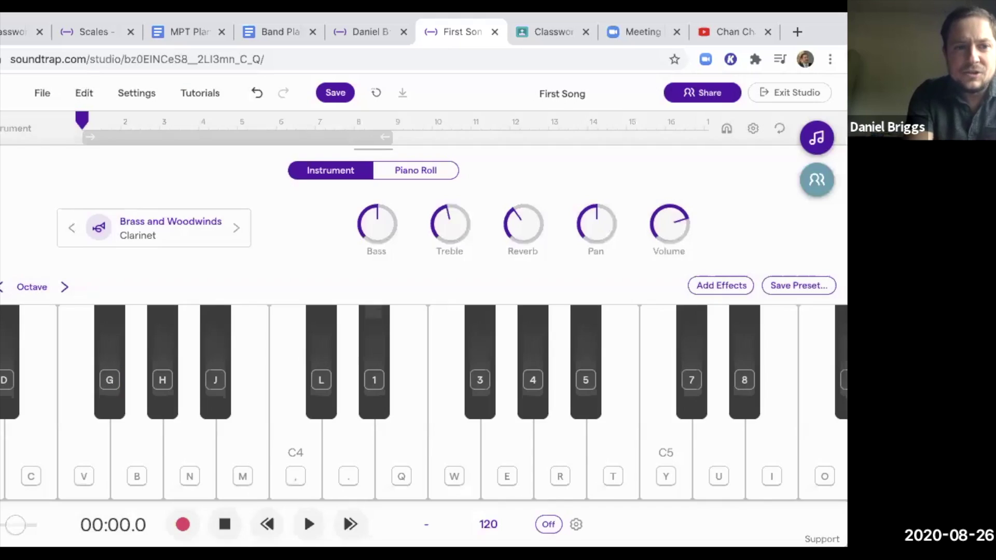
{"action": "left_click", "coordinate": [68, 157]}
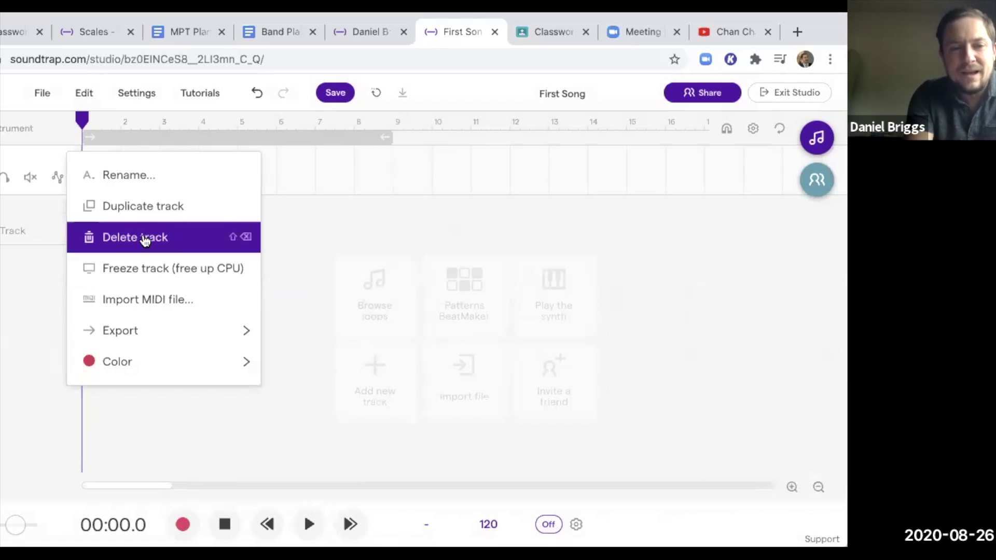
{"action": "left_click", "coordinate": [197, 247]}
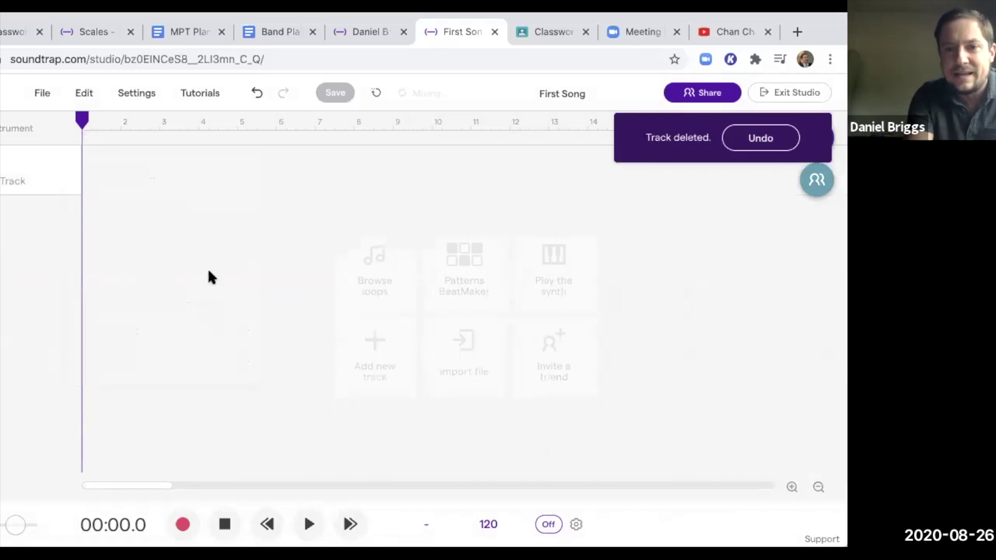
Add a new Voice & microphones track to the project
{"action": "left_click", "coordinate": [12, 180]}
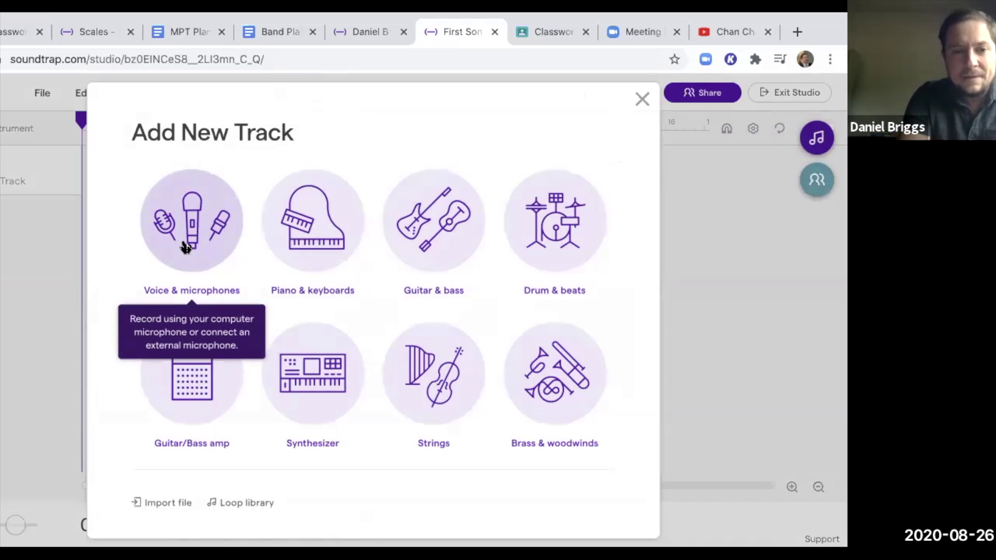
{"action": "left_click", "coordinate": [183, 242]}
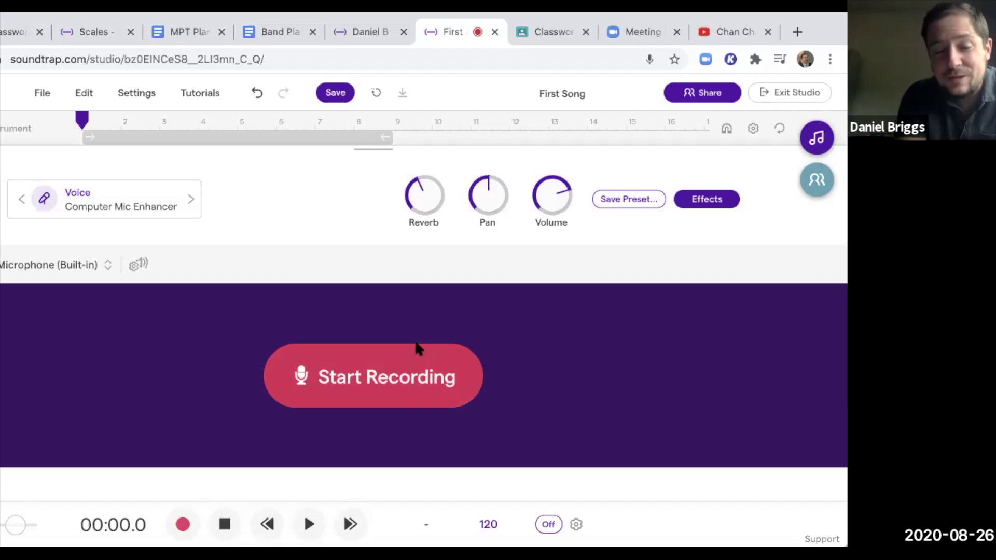
Record a voice clip of about 4.7 seconds without headphones and move the playhead back to the start
{"action": "left_click", "coordinate": [425, 378]}
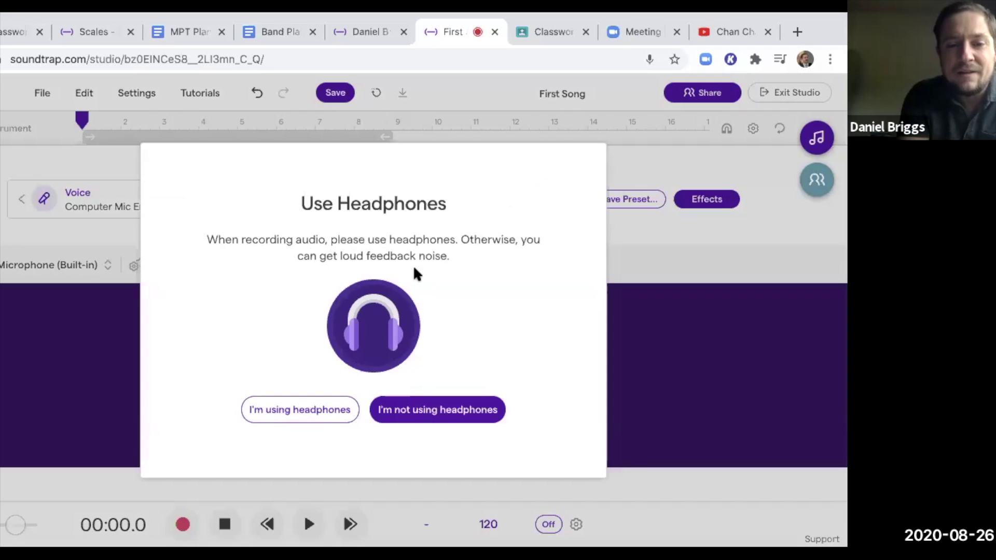
{"action": "left_click", "coordinate": [424, 417]}
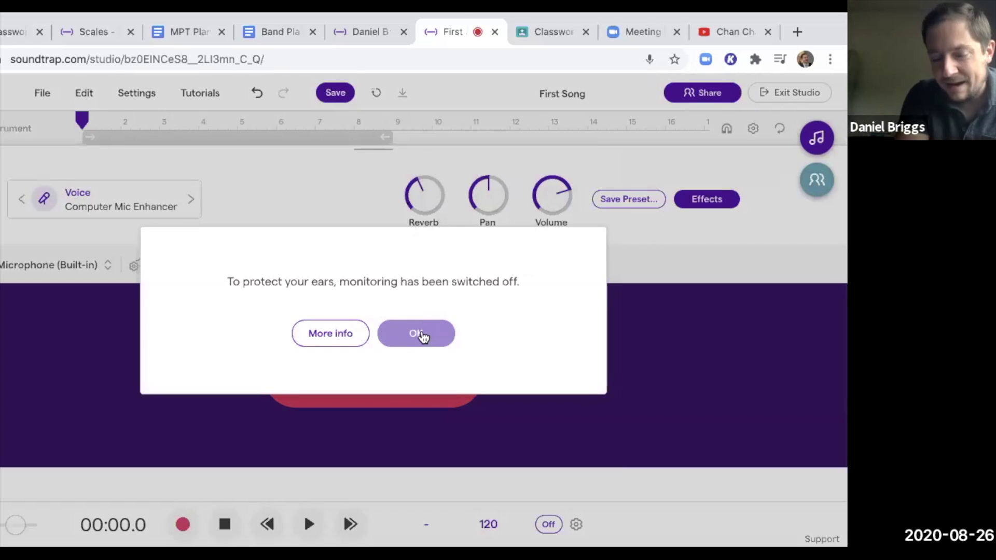
{"action": "left_click", "coordinate": [421, 334]}
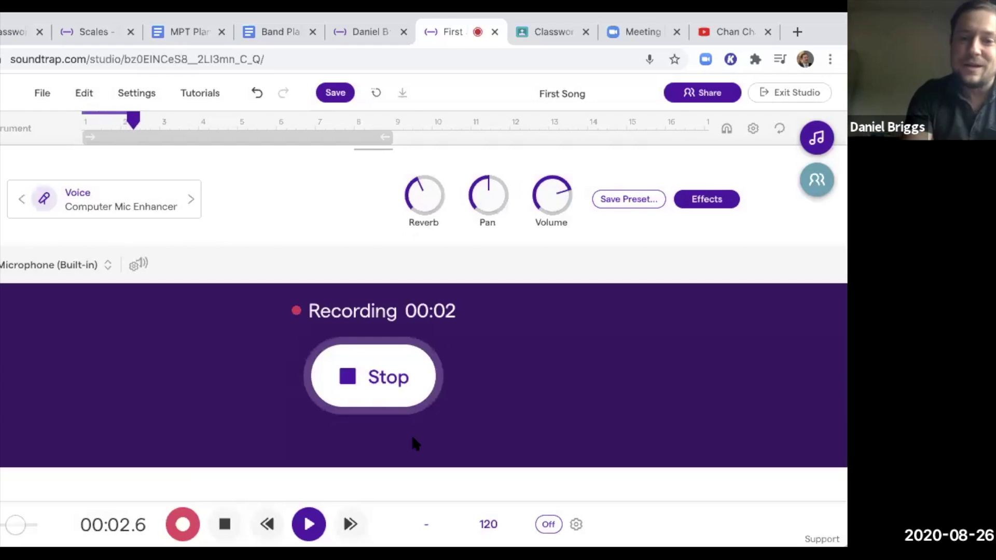
{"action": "left_click", "coordinate": [384, 402]}
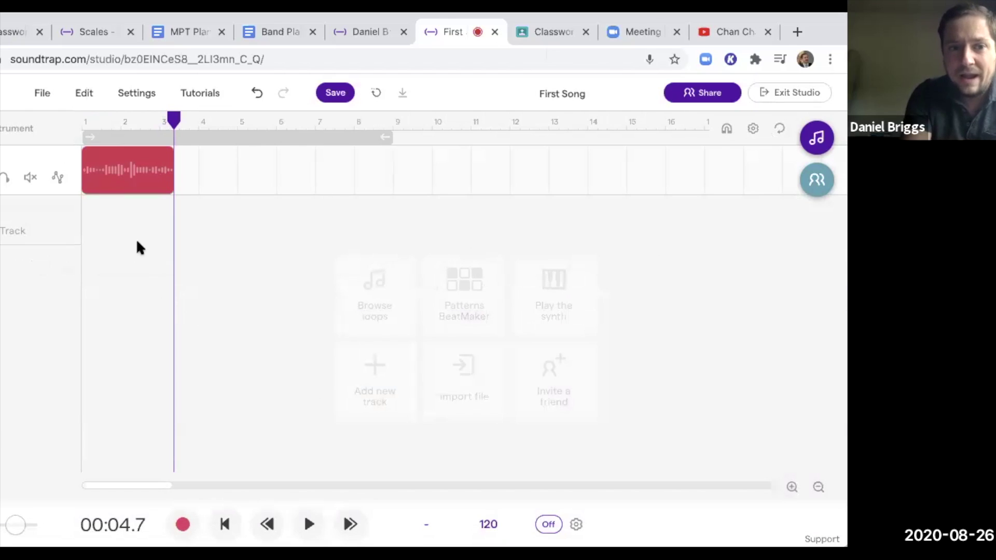
{"action": "mouse_move", "coordinate": [119, 175]}
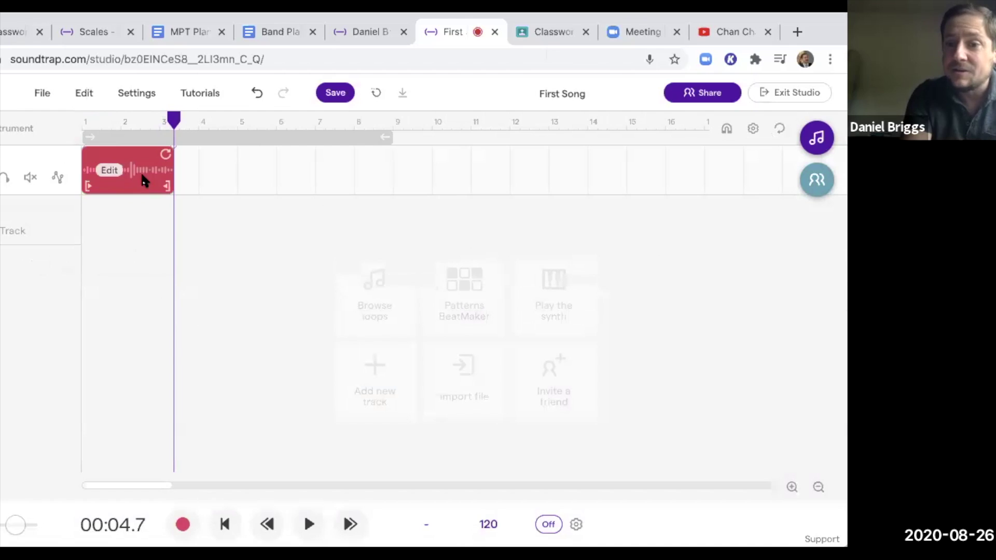
{"action": "left_click_drag", "start_coordinate": [175, 123], "coordinate": [66, 167]}
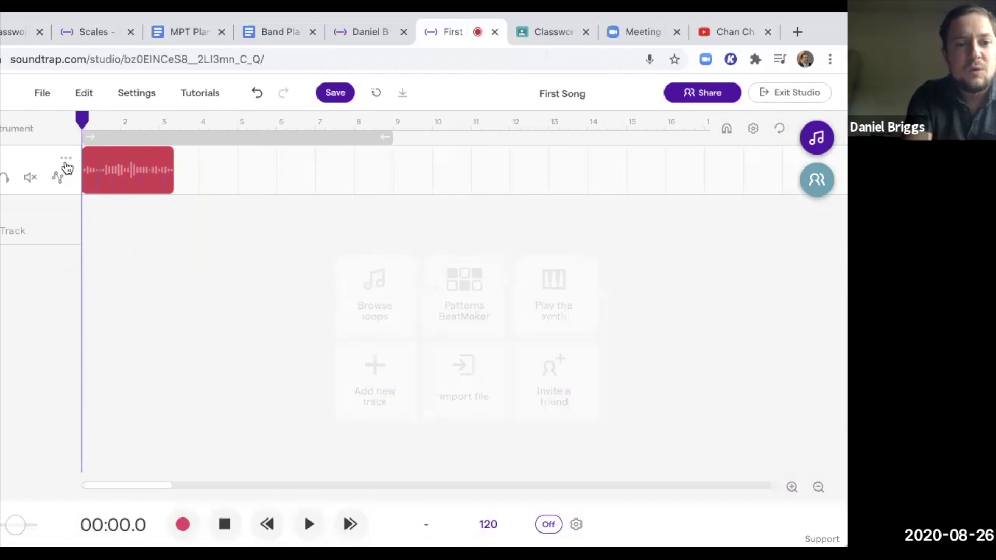
Play back the recorded voice clip from the start and stop it after the clip ends
{"action": "left_click", "coordinate": [310, 524]}
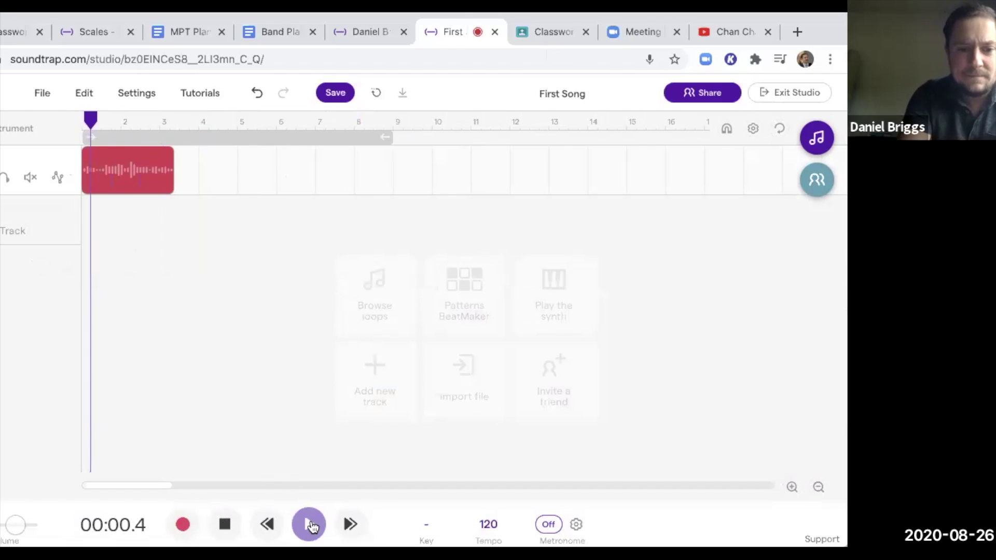
{"action": "left_click", "coordinate": [232, 535]}
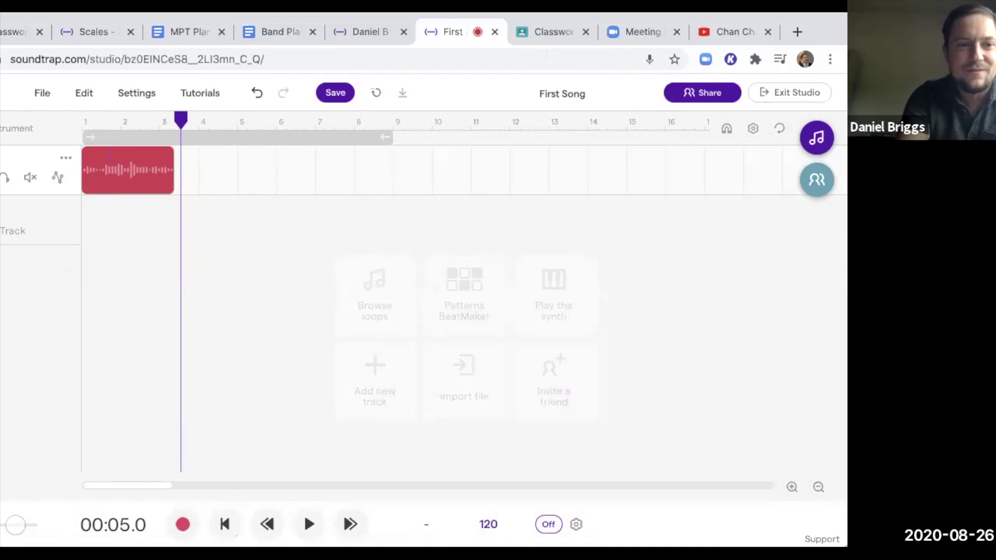
Turn the voice track's reverb all the way down, replay the clip from the start, and return the playhead to the start
{"action": "left_click", "coordinate": [2, 169]}
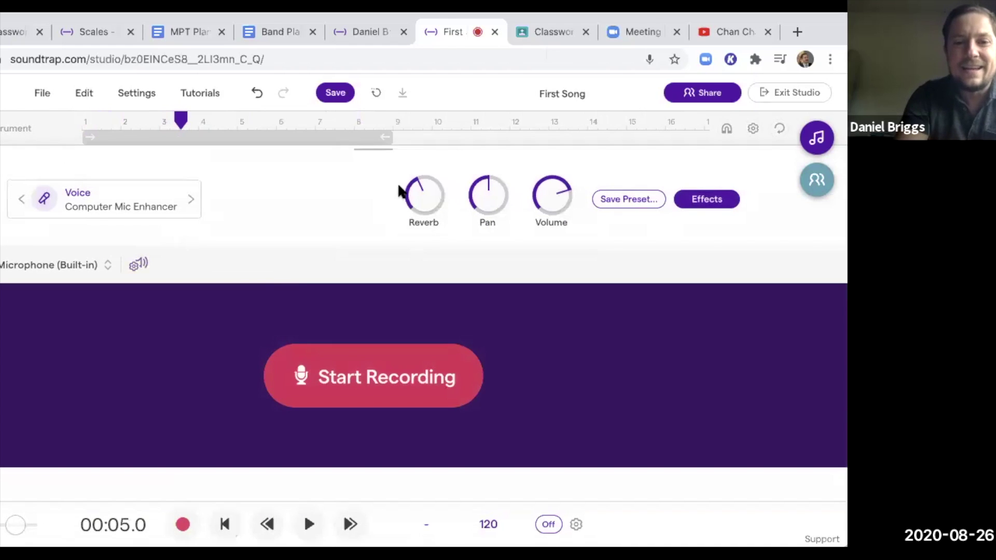
{"action": "left_click_drag", "start_coordinate": [414, 193], "coordinate": [407, 365]}
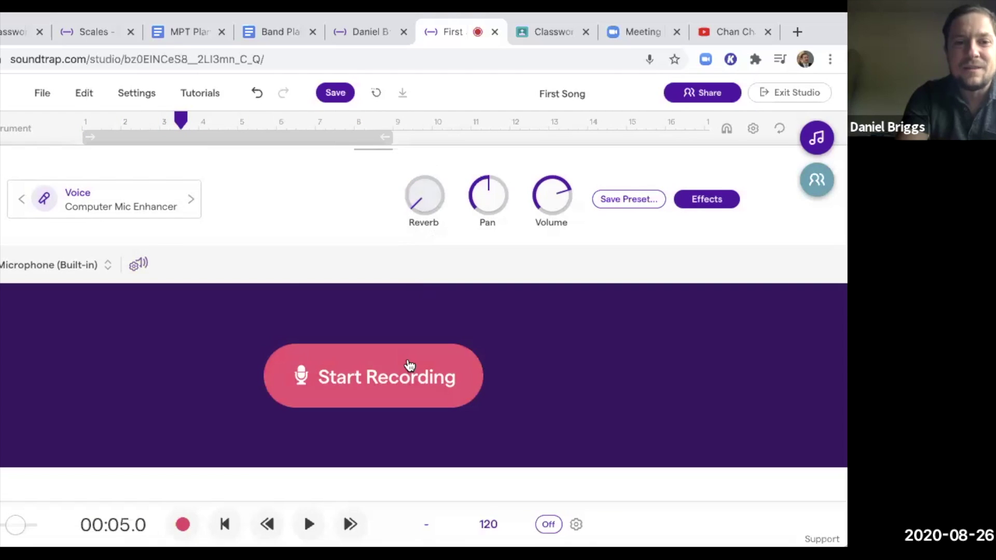
{"action": "left_click", "coordinate": [2, 187]}
{"action": "left_click", "coordinate": [182, 119]}
{"action": "key", "text": "Return"}
{"action": "key", "text": "space"}
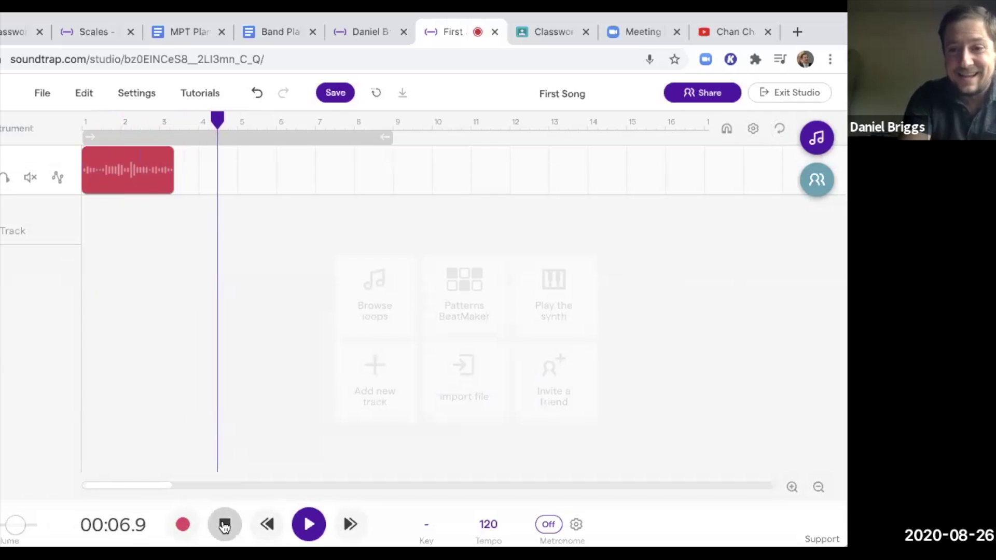
{"action": "left_click", "coordinate": [226, 526]}
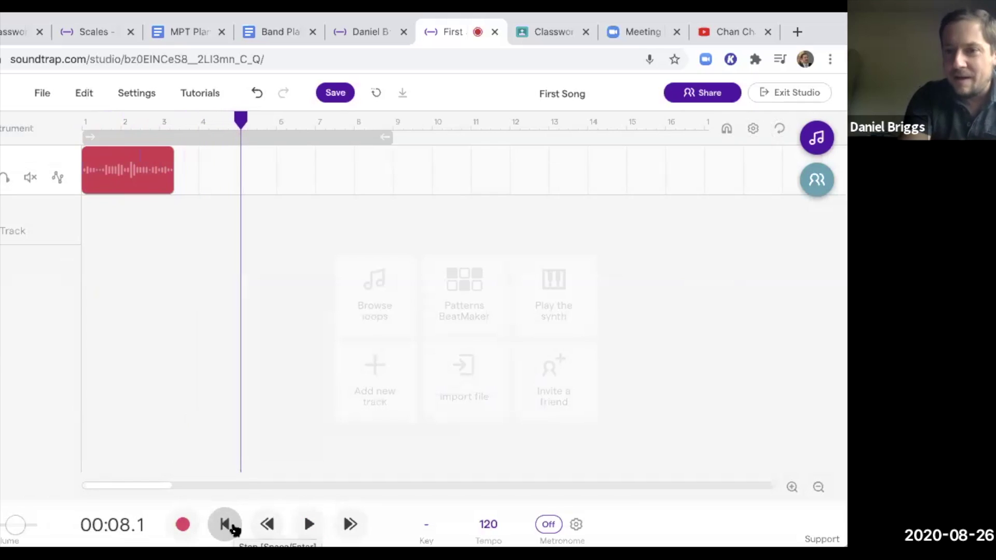
{"action": "left_click", "coordinate": [226, 525]}
Delete the recorded voice clip from the track
{"action": "mouse_move", "coordinate": [147, 190]}
{"action": "left_click", "coordinate": [135, 171]}
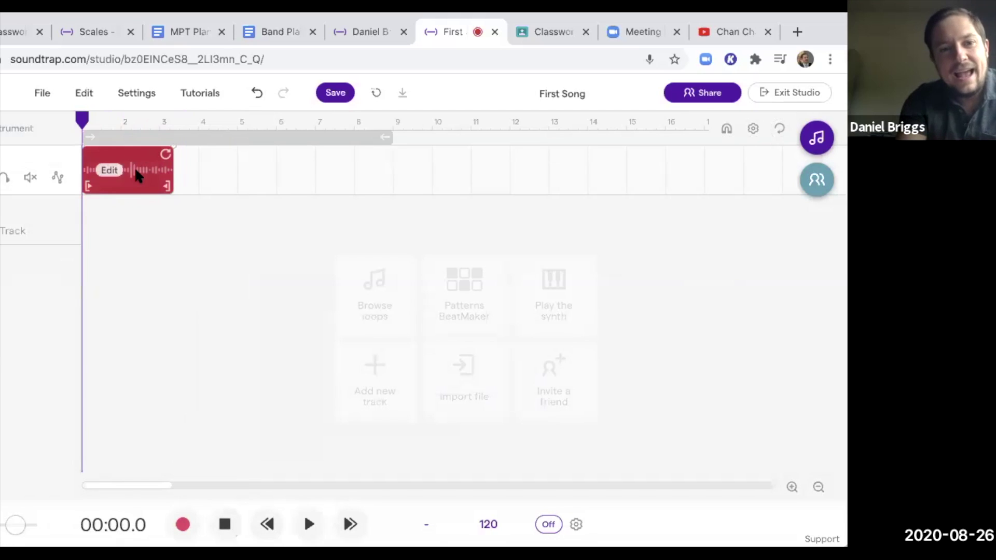
{"action": "key", "text": "Delete"}
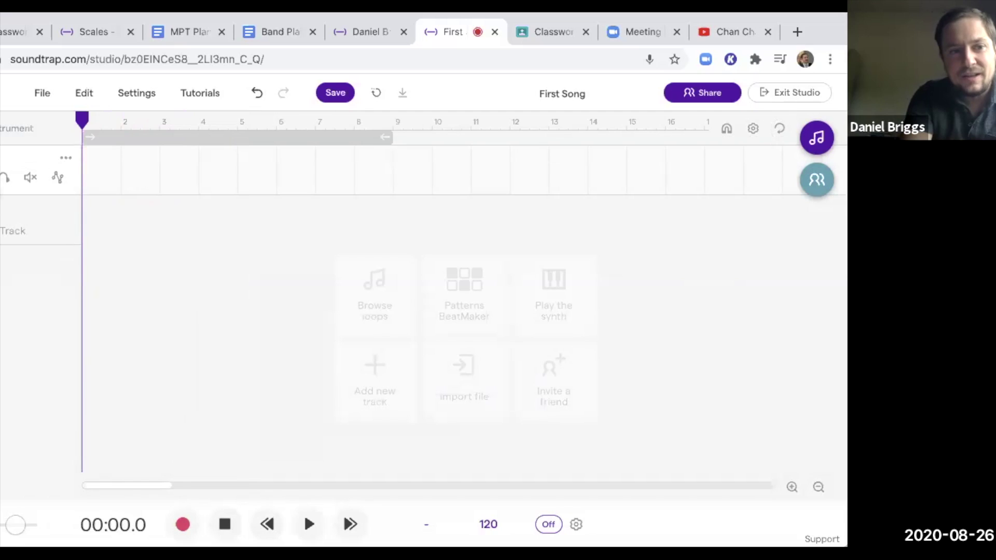
{"action": "left_click", "coordinate": [1, 170]}
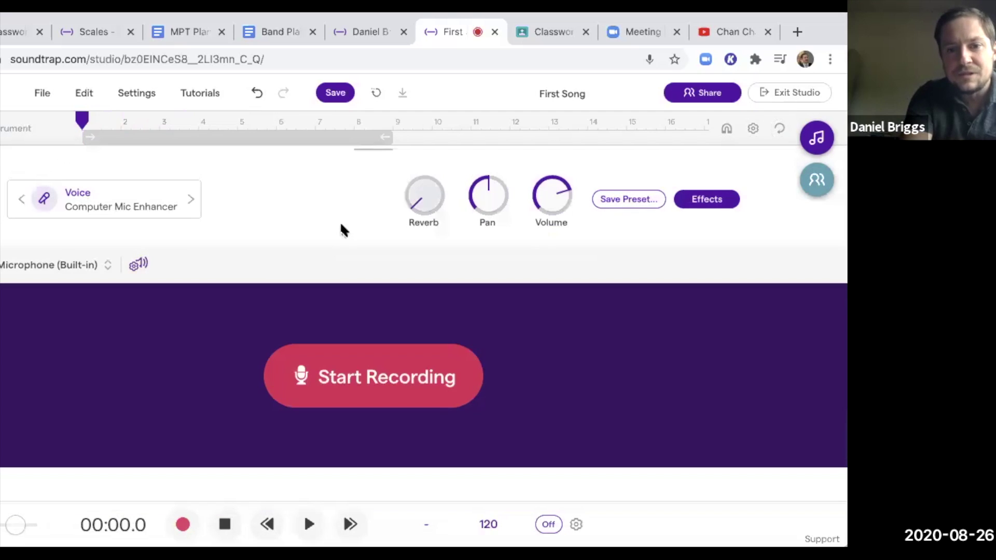
{"action": "left_click", "coordinate": [153, 348]}
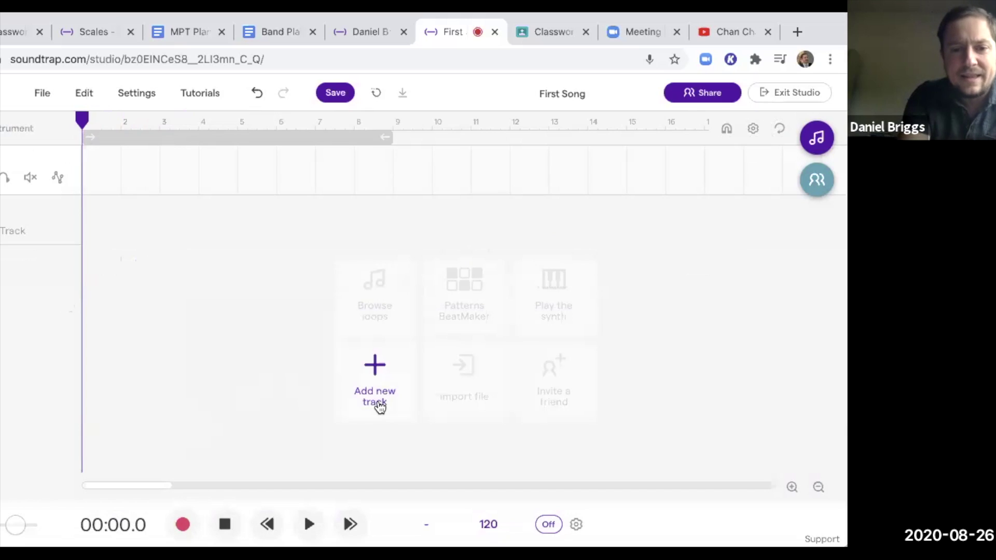
Turn on the metronome and review its sound, volume and count-in options, keeping Click and 2 bars
{"action": "left_click", "coordinate": [550, 526]}
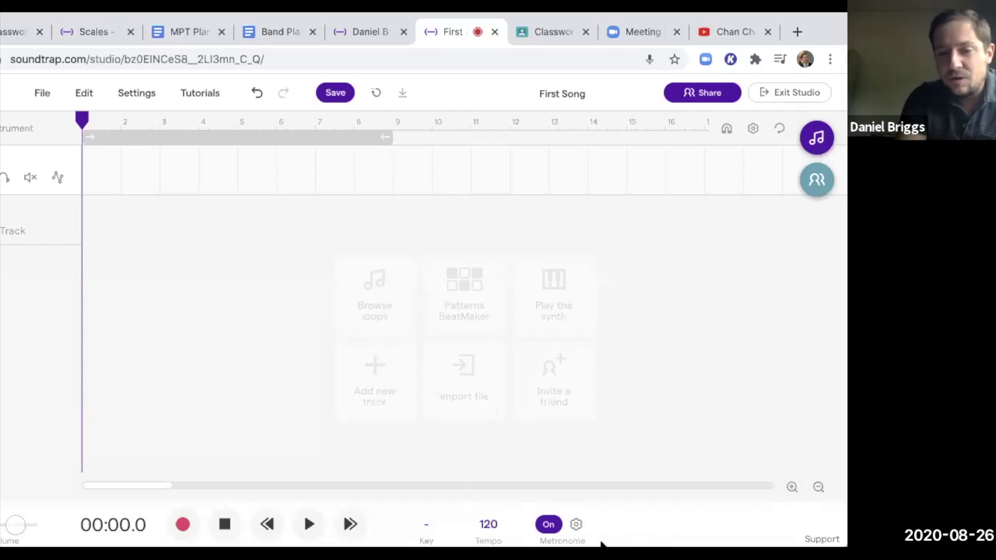
{"action": "left_click", "coordinate": [576, 526]}
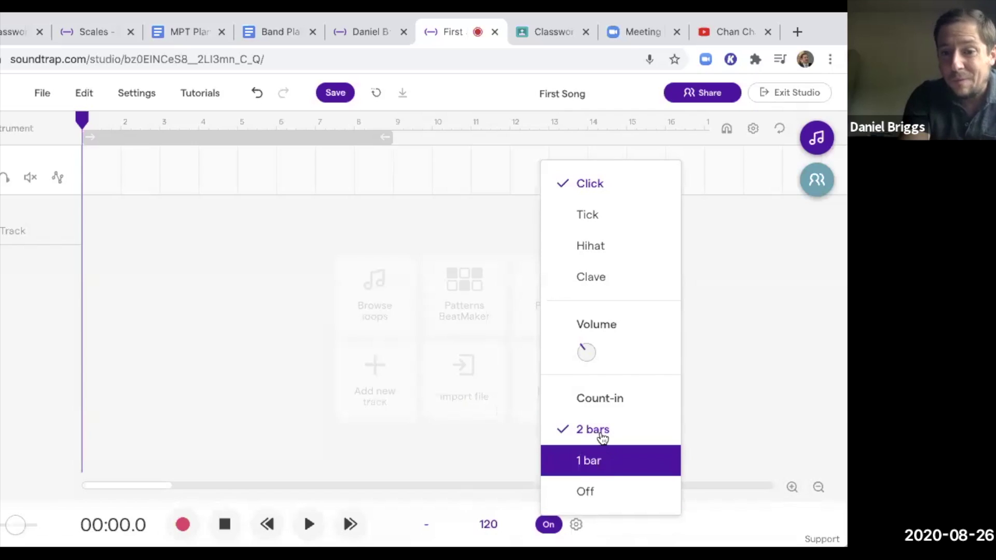
{"action": "left_click", "coordinate": [465, 438]}
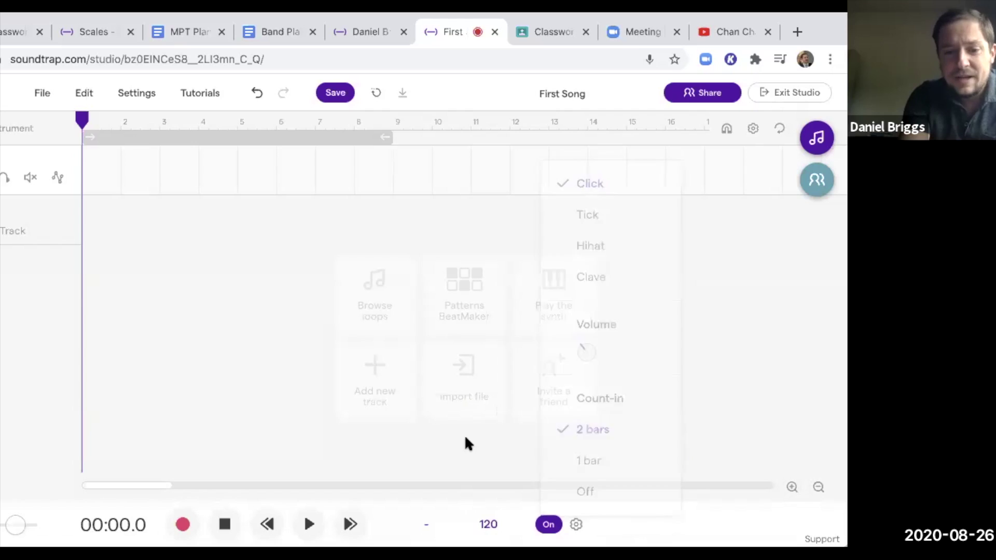
Record a test voice clip of about 4.3 seconds with the metronome on, and delete it
{"action": "left_click", "coordinate": [183, 524]}
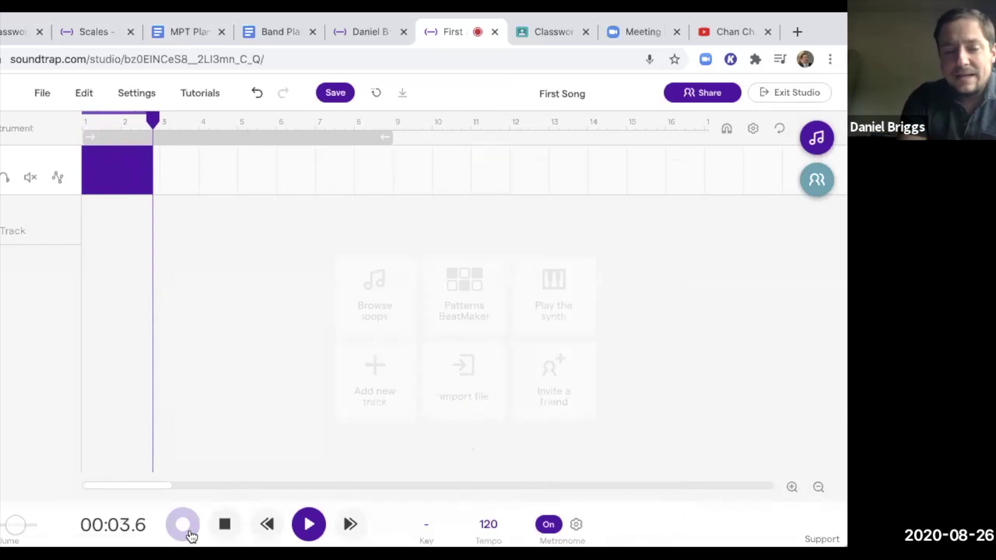
{"action": "left_click", "coordinate": [225, 524]}
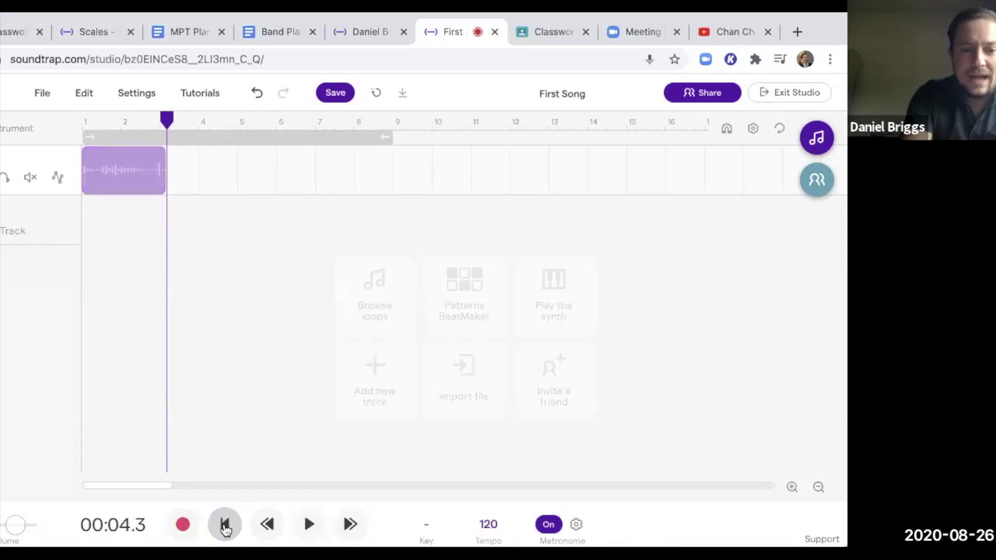
{"action": "left_click", "coordinate": [224, 524]}
{"action": "key", "text": "r"}
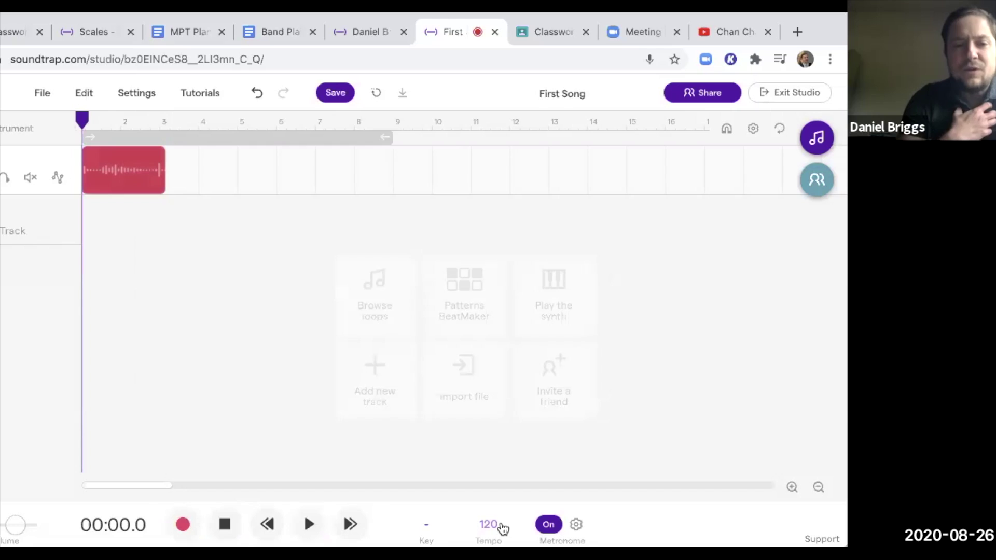
{"action": "left_click", "coordinate": [151, 178]}
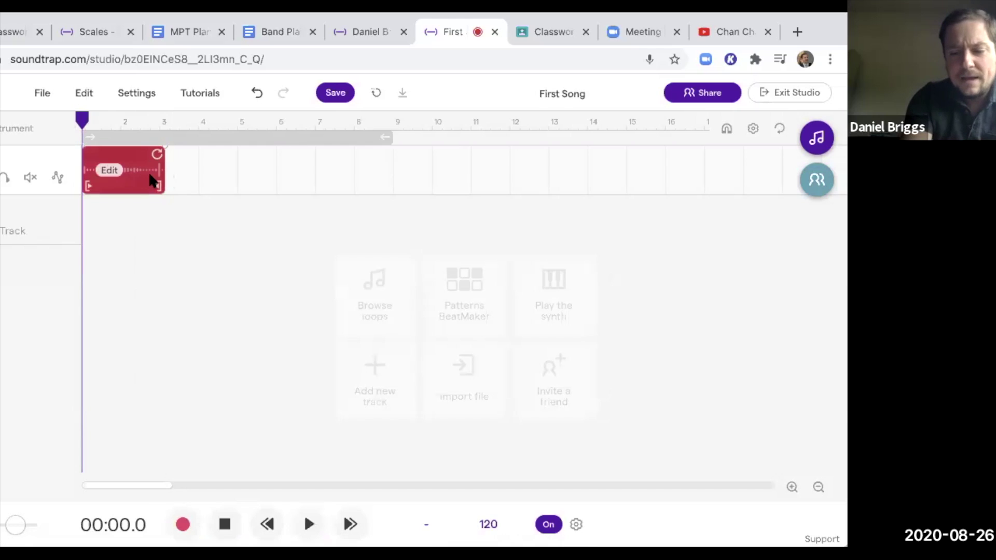
{"action": "key", "text": "Delete"}
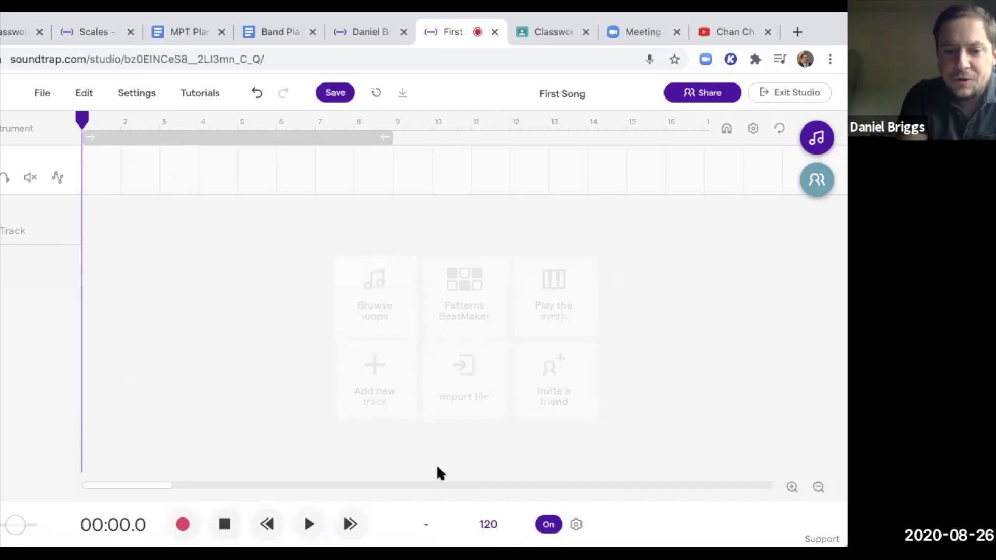
Turn the metronome off and record a voice clip of about 4.7 seconds from the start of the track
{"action": "left_click", "coordinate": [546, 524]}
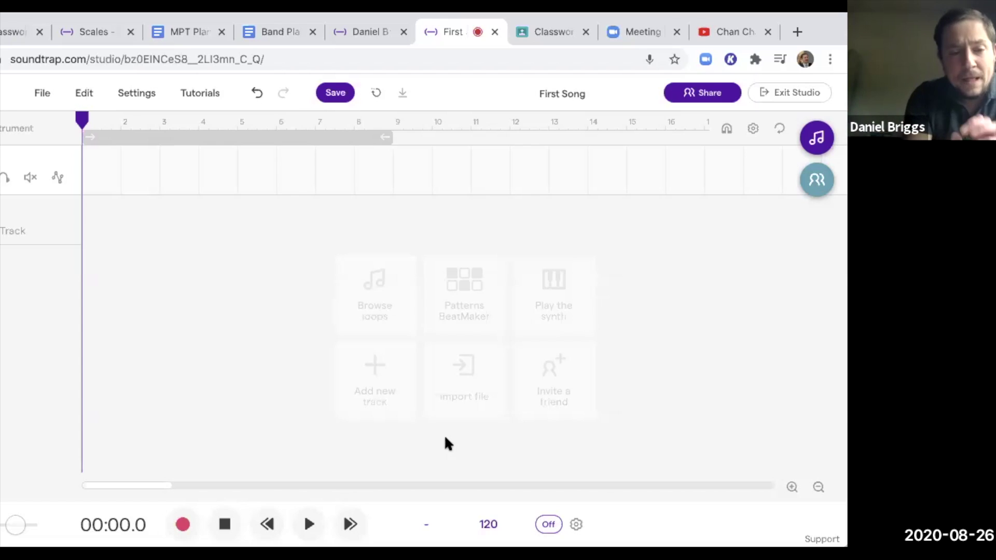
{"action": "left_click", "coordinate": [183, 529]}
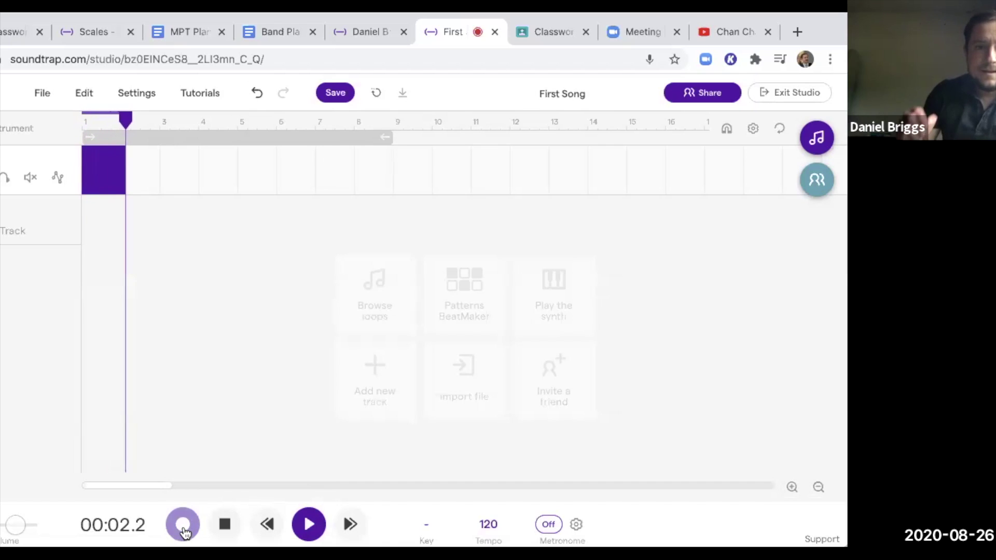
{"action": "left_click", "coordinate": [225, 525]}
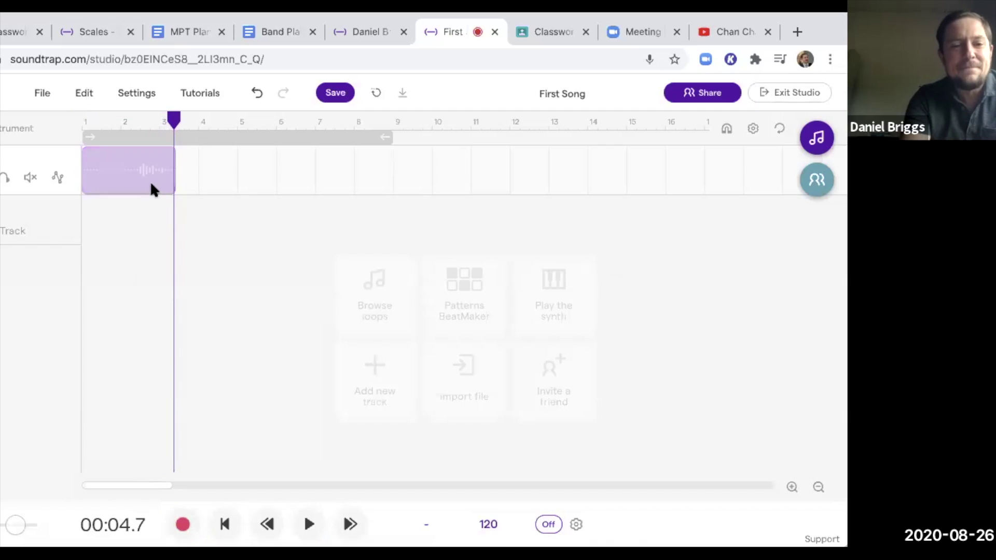
Play the voice clip from about 1.1 seconds to its end to check the silence before the sound
{"action": "left_click", "coordinate": [133, 165]}
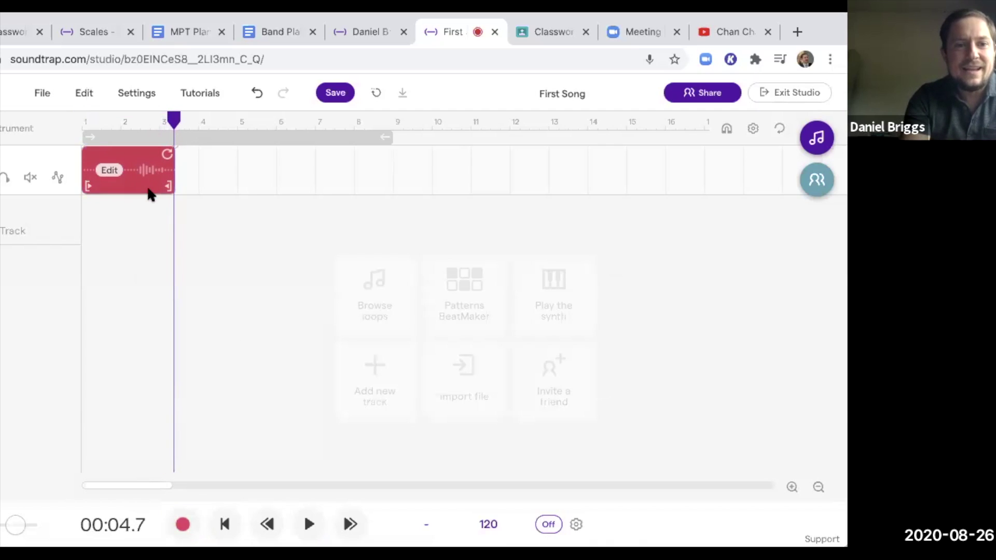
{"action": "scroll", "coordinate": [139, 179], "scroll_direction": "up", "scroll_amount": 3}
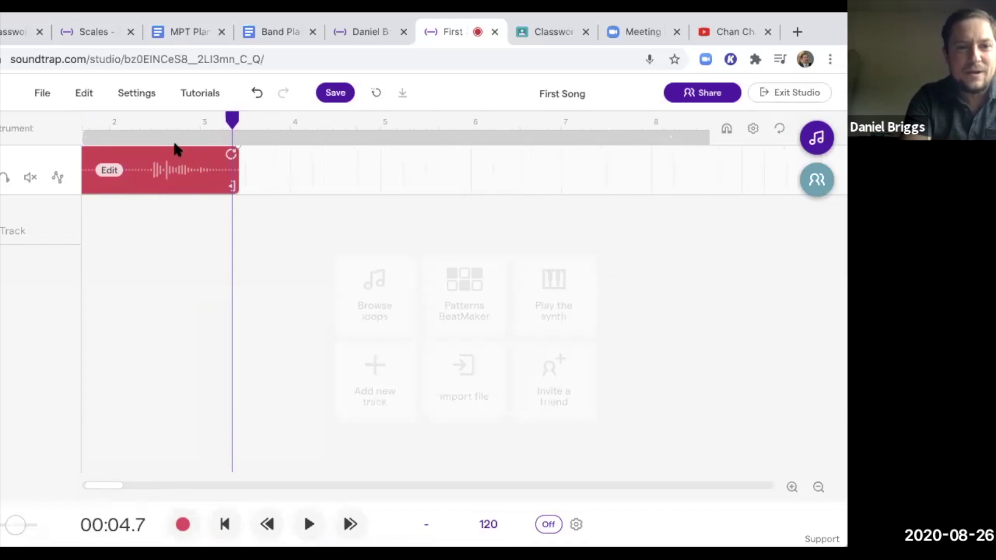
{"action": "left_click_drag", "start_coordinate": [232, 121], "coordinate": [139, 116]}
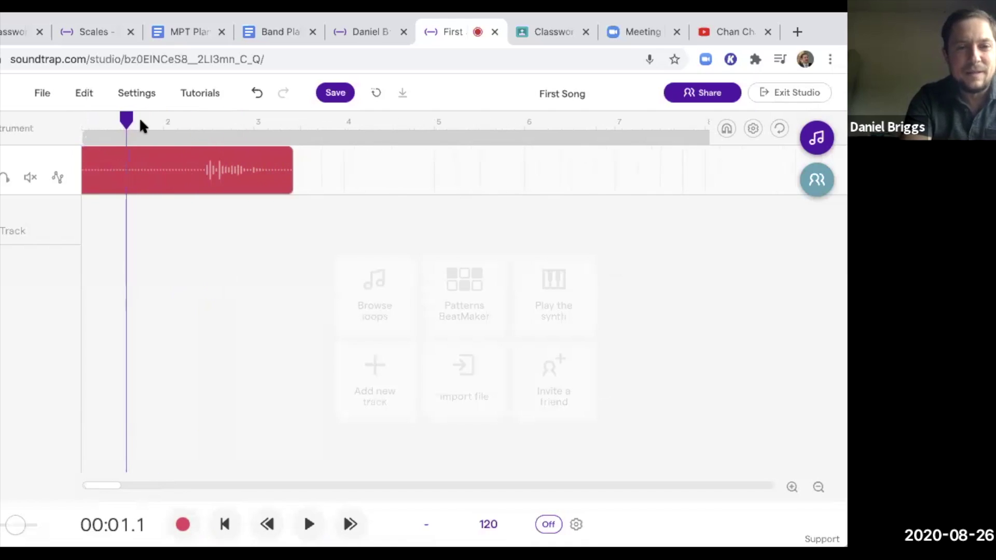
{"action": "key", "text": "space"}
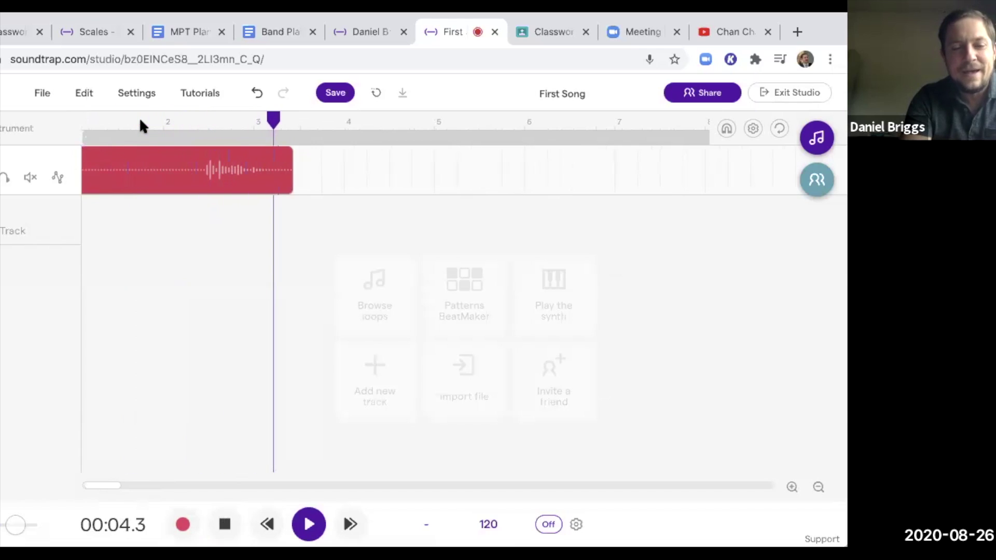
{"action": "left_click", "coordinate": [224, 524]}
{"action": "scroll", "coordinate": [135, 244], "scroll_direction": "down", "scroll_amount": 3}
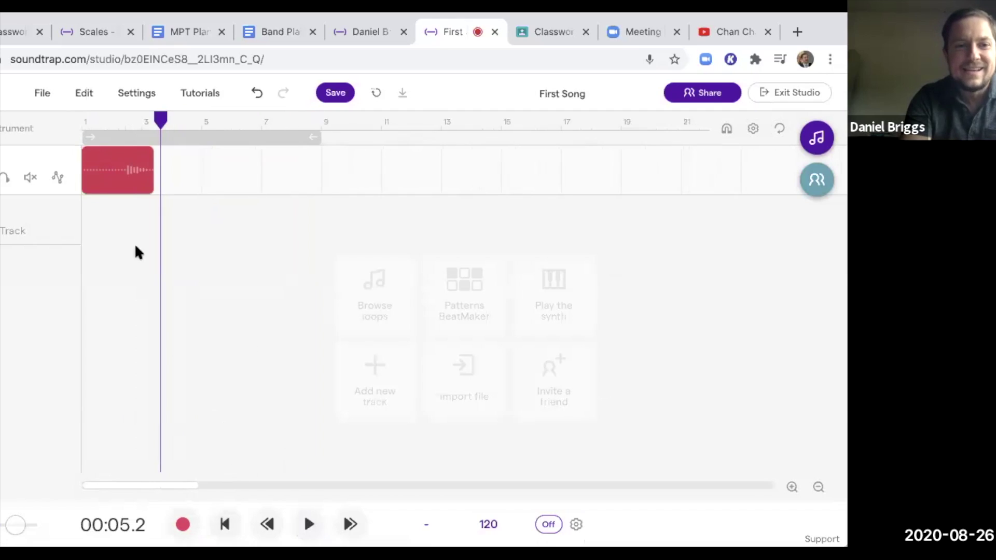
Trim the silence off the start of the voice clip, place it at the beginning of the track, and play it back
{"action": "mouse_move", "coordinate": [83, 186]}
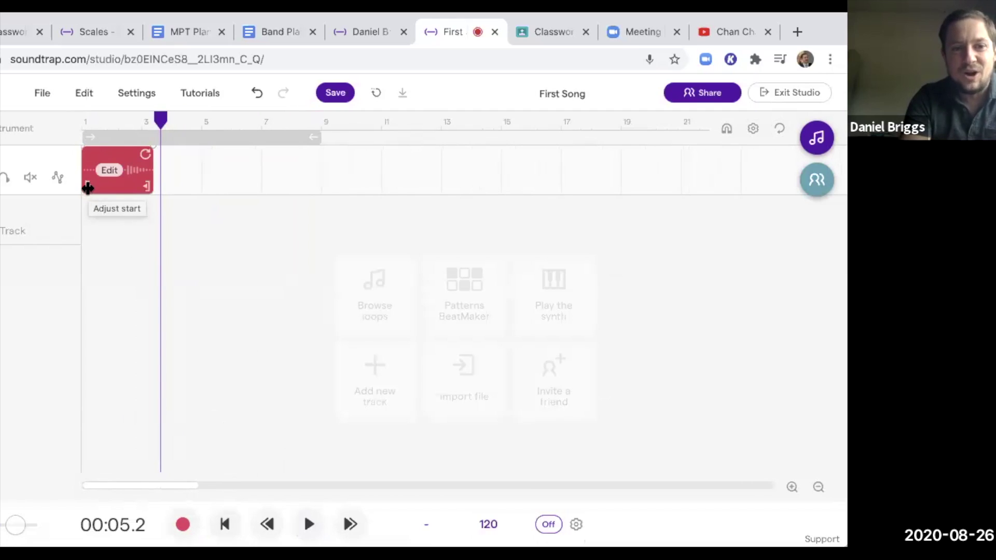
{"action": "left_click_drag", "start_coordinate": [88, 188], "coordinate": [103, 165]}
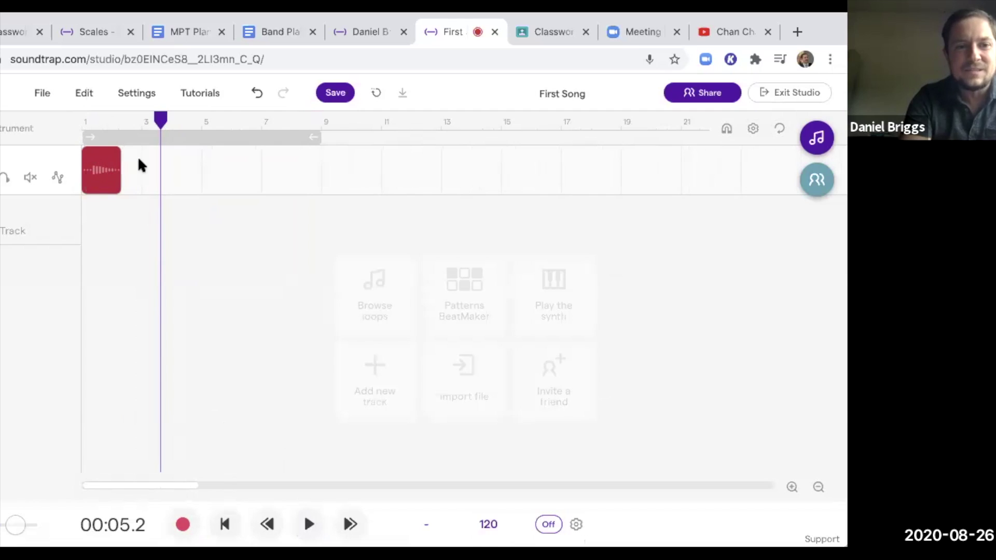
{"action": "left_click_drag", "start_coordinate": [161, 120], "coordinate": [69, 123]}
{"action": "key", "text": "space"}
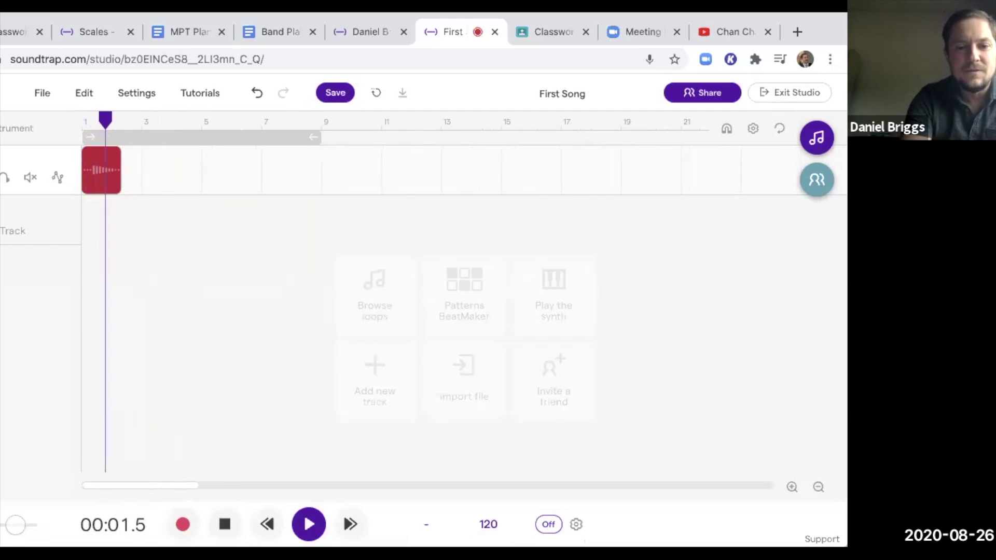
{"action": "left_click", "coordinate": [240, 529]}
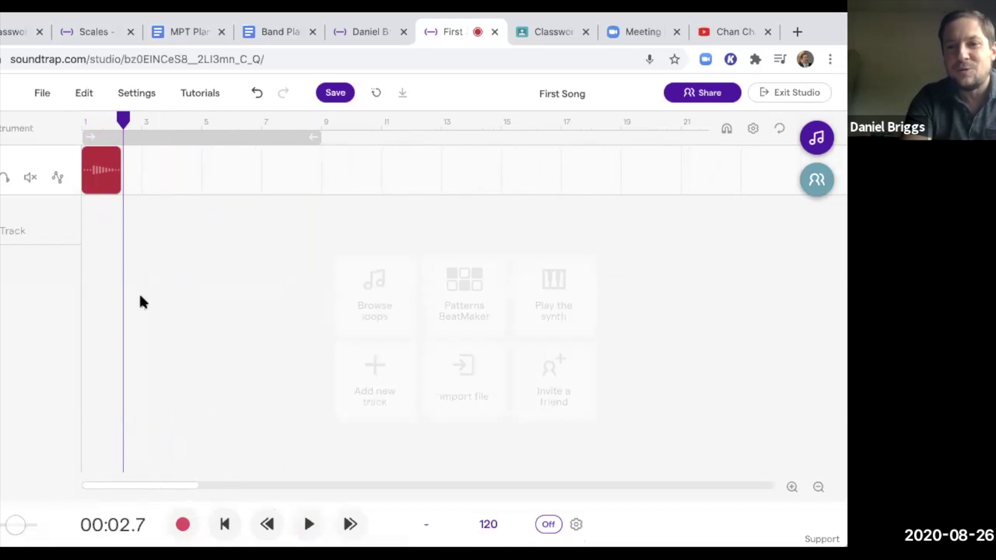
Delete the trimmed voice clip
{"action": "mouse_move", "coordinate": [108, 169]}
{"action": "key", "text": "Delete"}
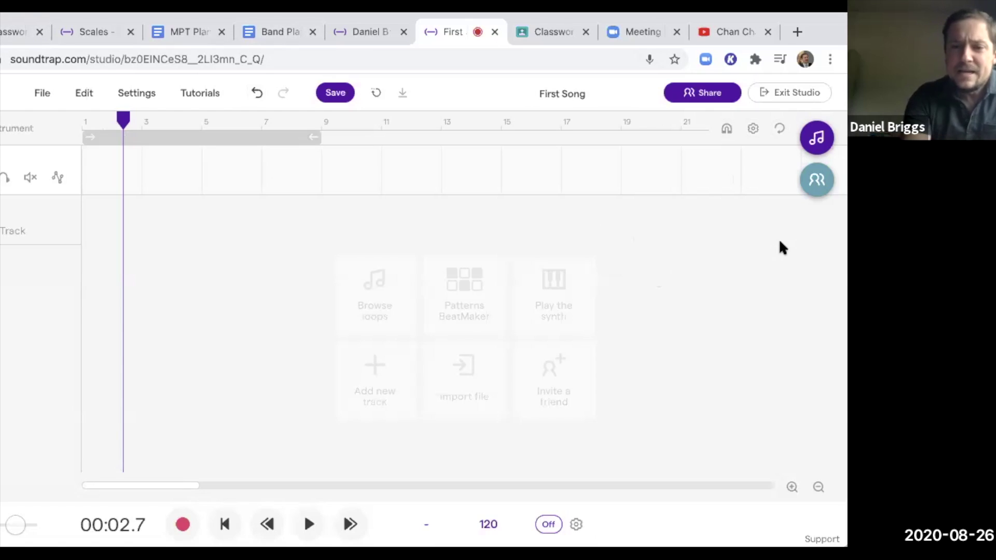
Show the project's collaborators and open the form for inviting people
{"action": "left_click", "coordinate": [816, 181]}
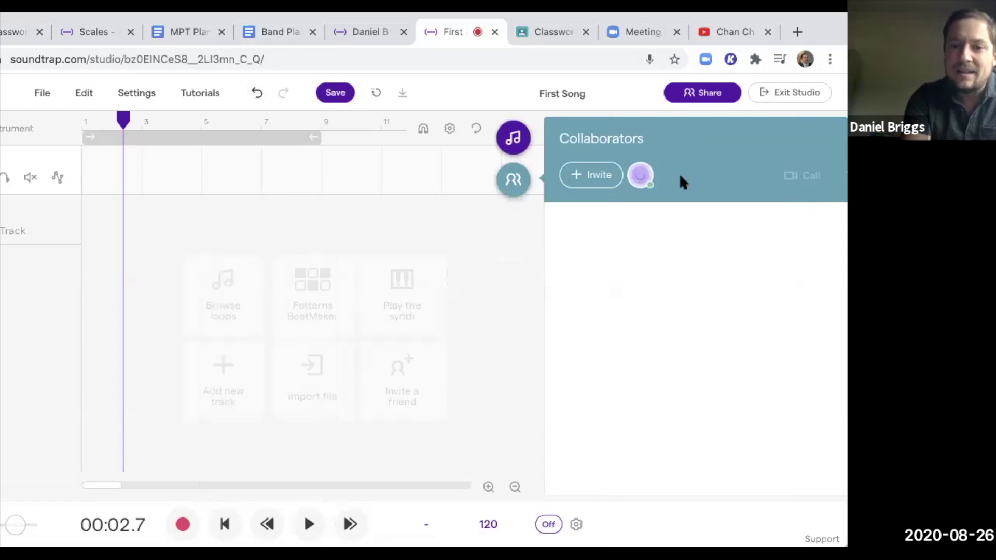
{"action": "left_click", "coordinate": [596, 172]}
{"action": "left_click", "coordinate": [592, 179]}
{"action": "left_click", "coordinate": [578, 187]}
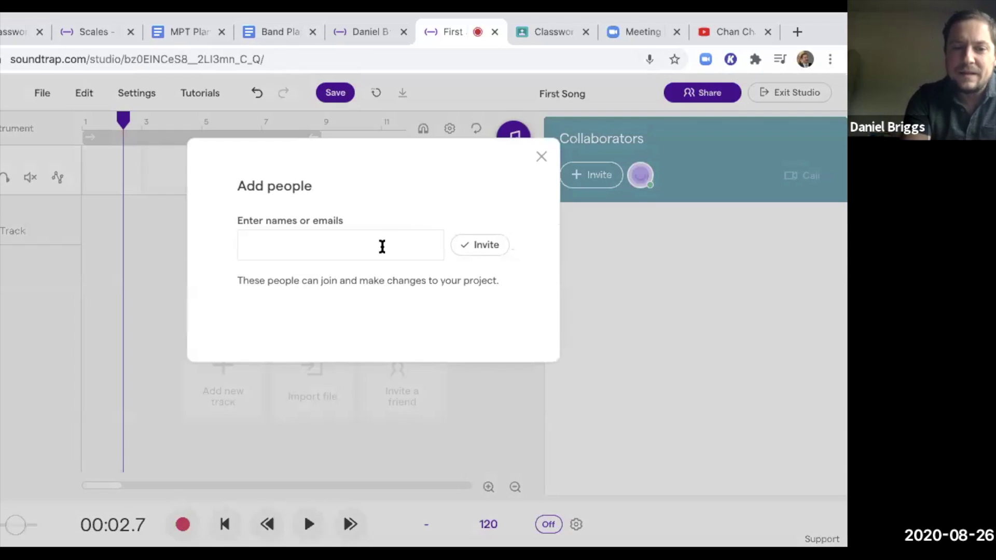
Try to look up a collaborator by first name in the invitation form, and close the form
{"action": "type", "text": "Mar"}
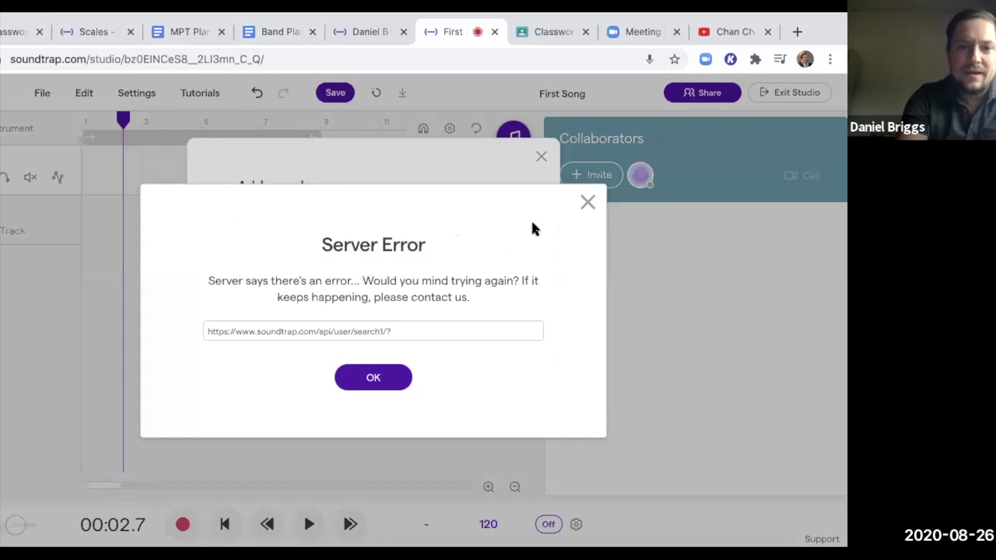
{"action": "left_click", "coordinate": [587, 203]}
{"action": "key", "text": "BackSpace"}
{"action": "key", "text": "BackSpace"}
{"action": "key", "text": "BackSpace"}
{"action": "key", "text": "BackSpace"}
{"action": "key", "text": "BackSpace"}
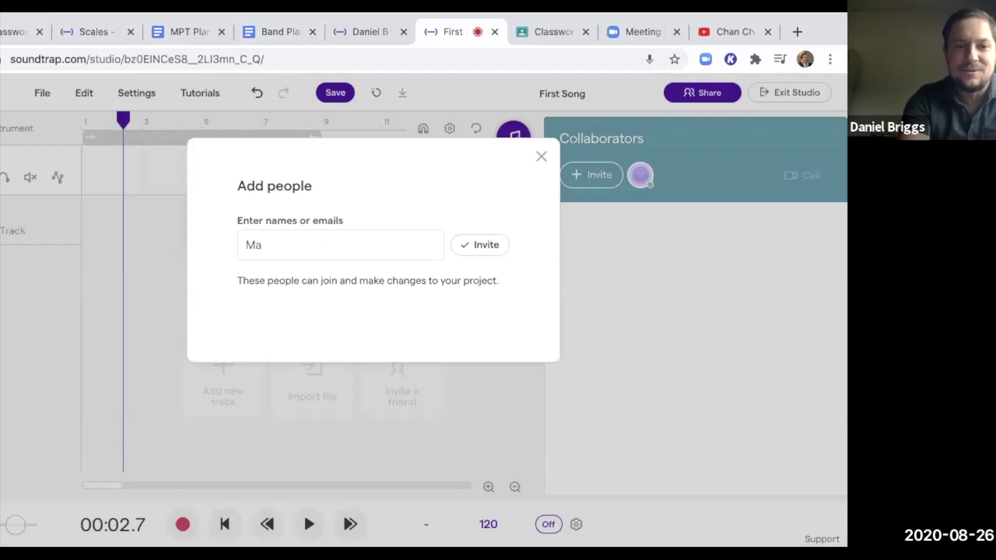
{"action": "type", "text": "Mart"}
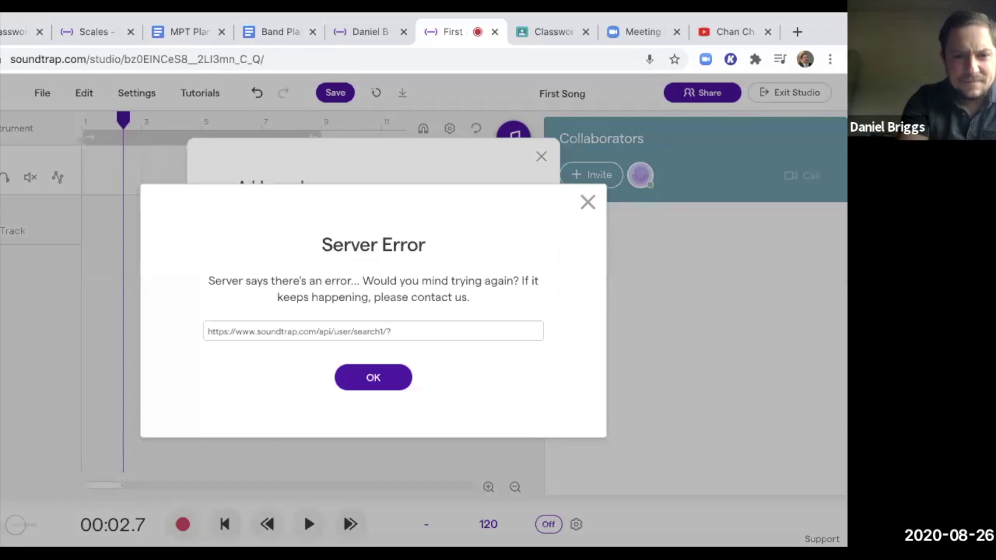
{"action": "left_click", "coordinate": [587, 202]}
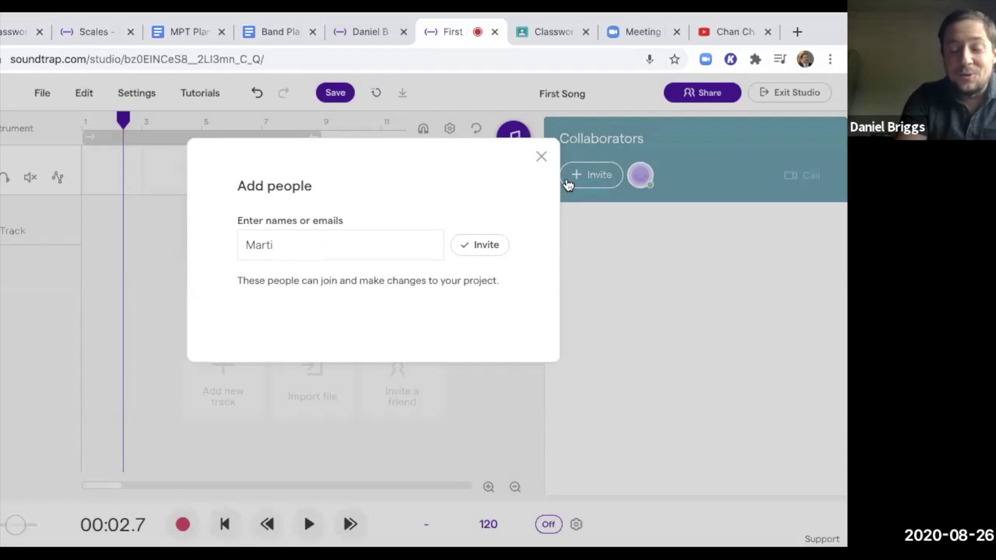
{"action": "left_click", "coordinate": [541, 157]}
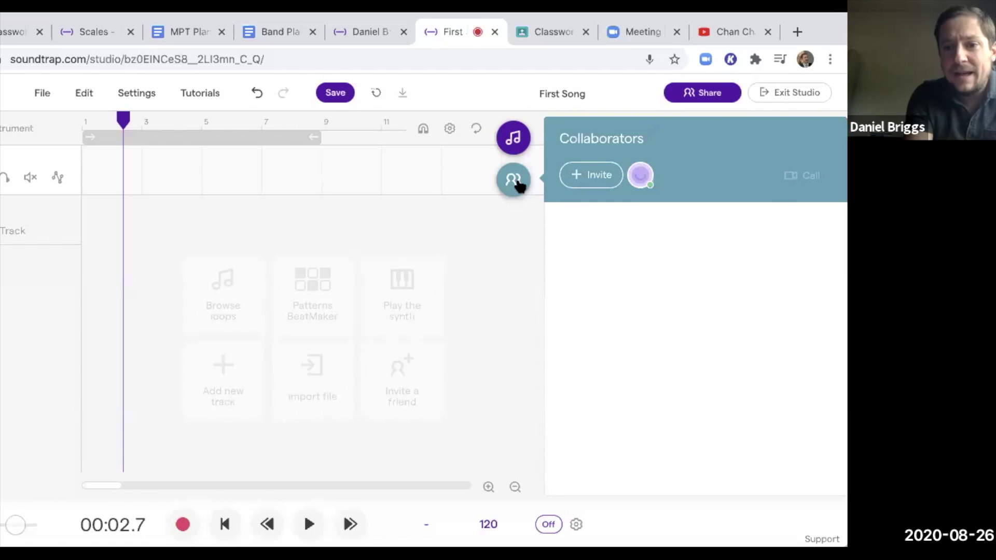
Hide the collaborators list, bring up the loop library to look at it, and hide it again
{"action": "left_click", "coordinate": [514, 181]}
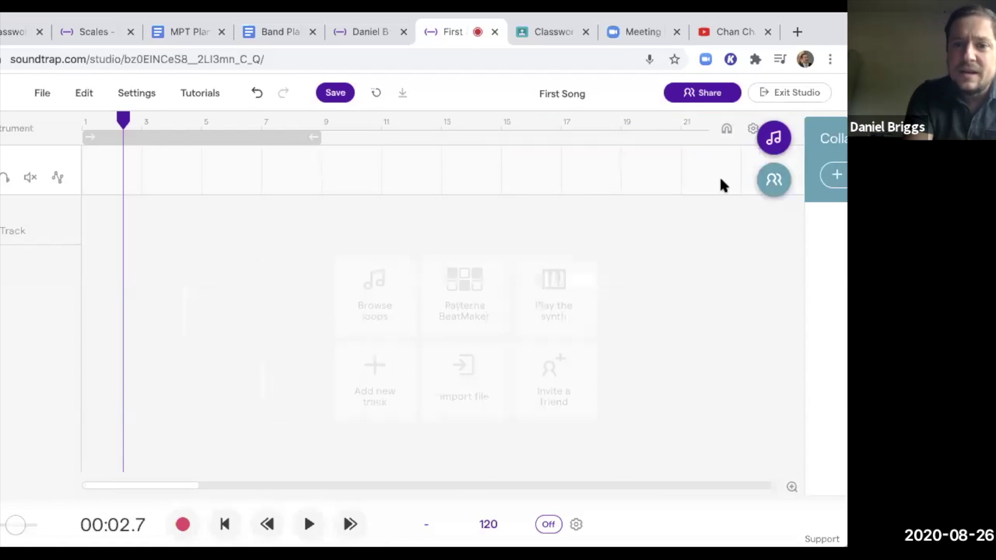
{"action": "left_click", "coordinate": [812, 140]}
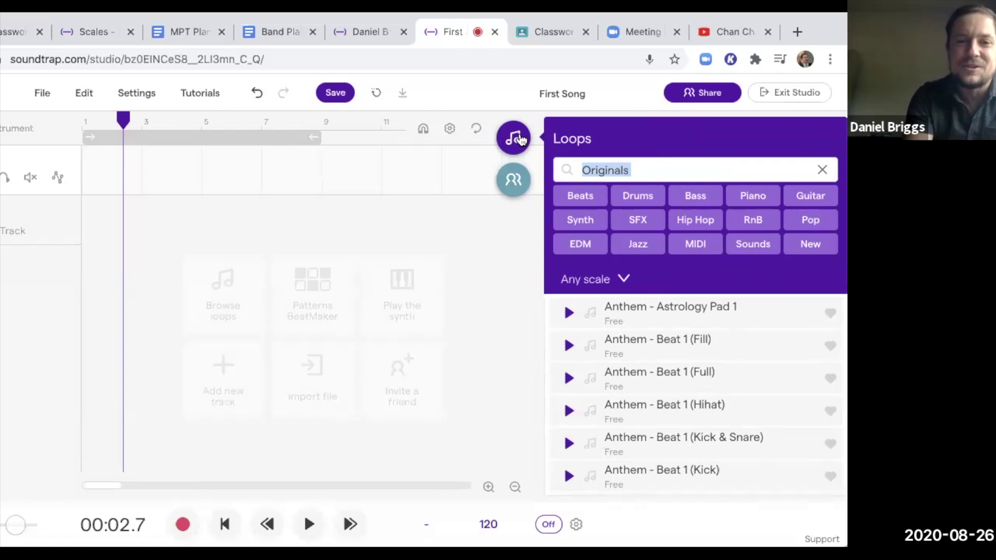
{"action": "left_click", "coordinate": [506, 138]}
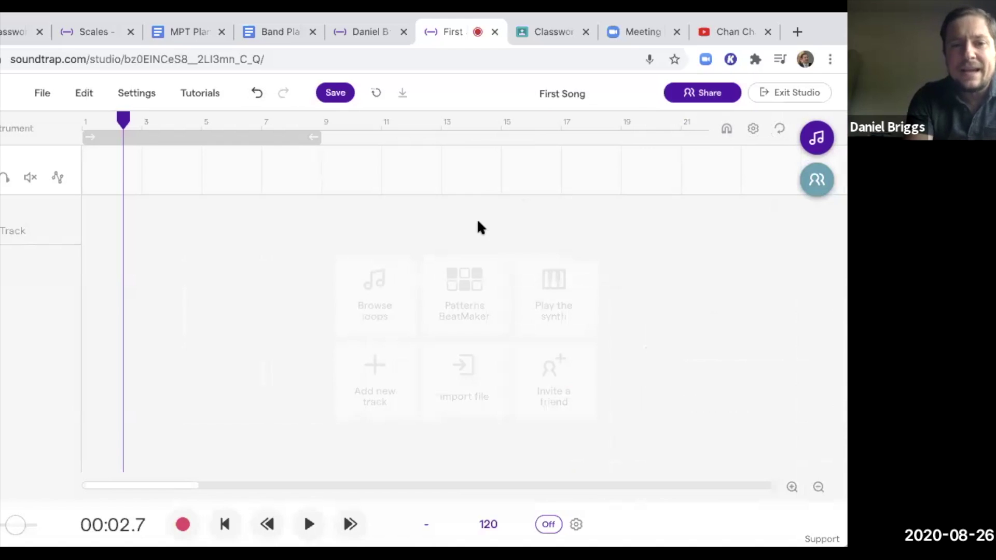
Save the project and leave the studio for the profile page to find First Song under My Projects
{"action": "left_click", "coordinate": [336, 94]}
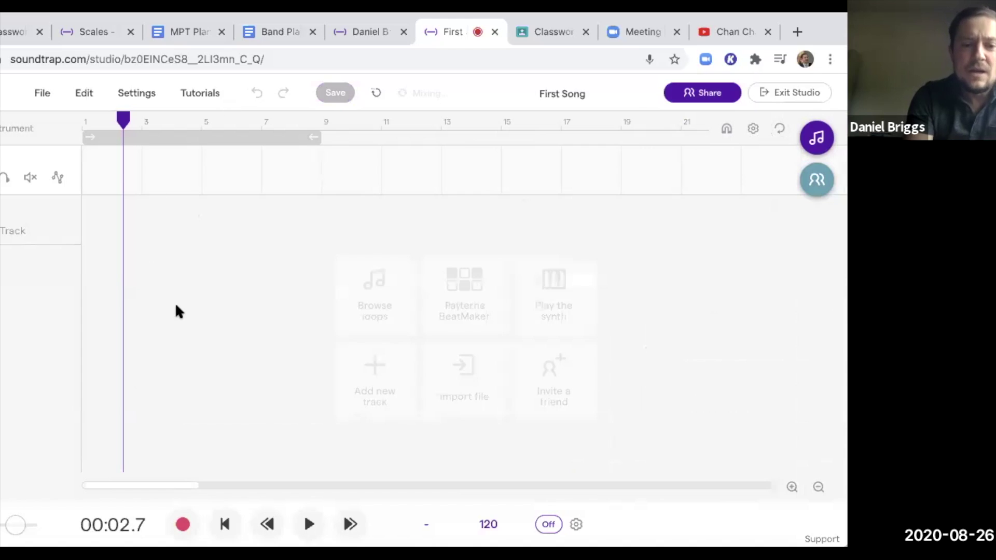
{"action": "left_click", "coordinate": [2, 94]}
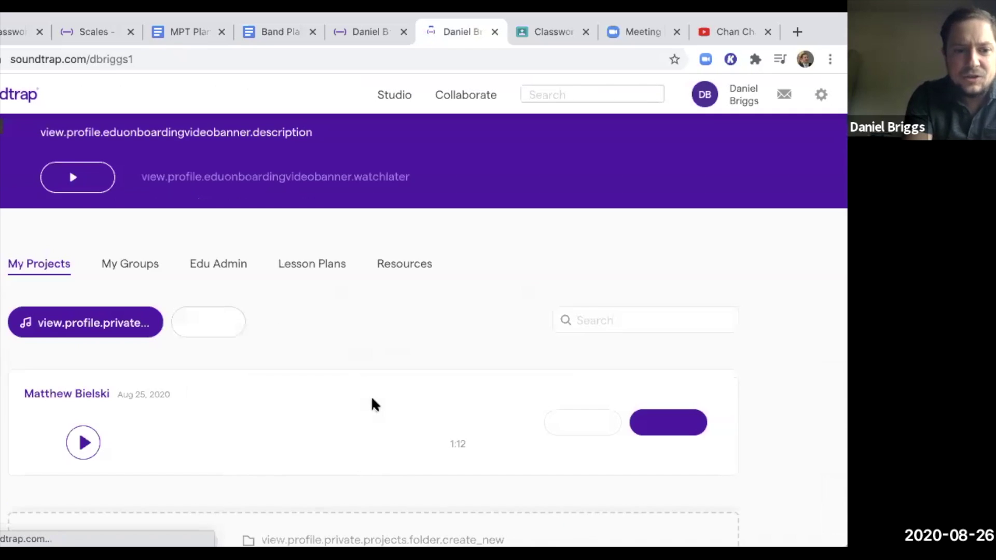
{"action": "scroll", "coordinate": [316, 406], "scroll_direction": "down", "scroll_amount": 3}
{"action": "left_click", "coordinate": [178, 349]}
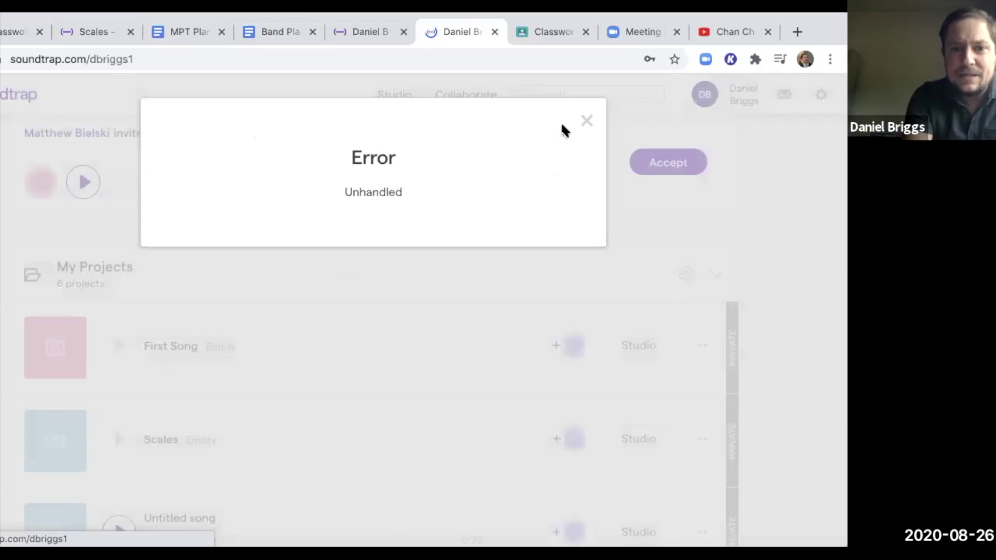
{"action": "left_click", "coordinate": [586, 121]}
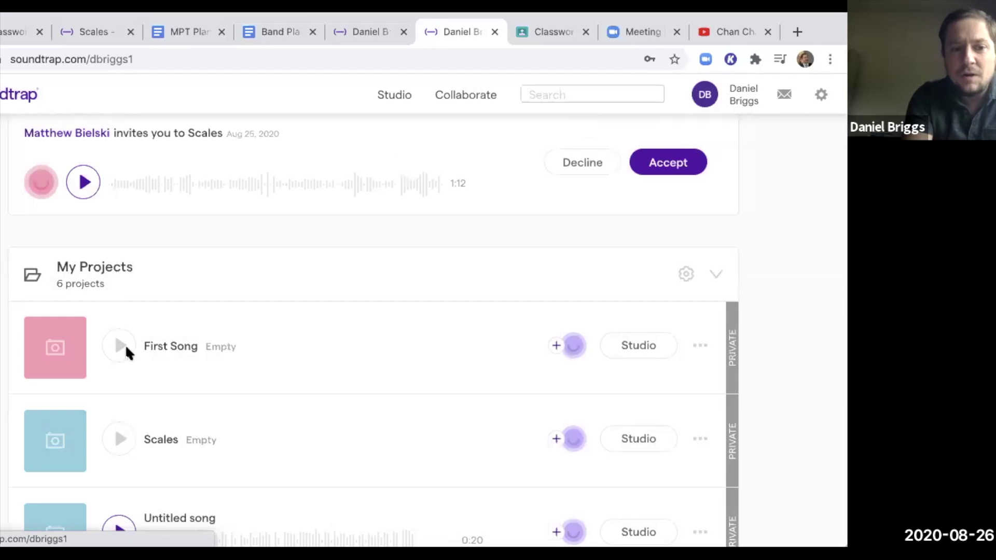
Find Loop Song in the My Projects list, play the first part of it, and pause it
{"action": "scroll", "coordinate": [193, 438], "scroll_direction": "down", "scroll_amount": 5}
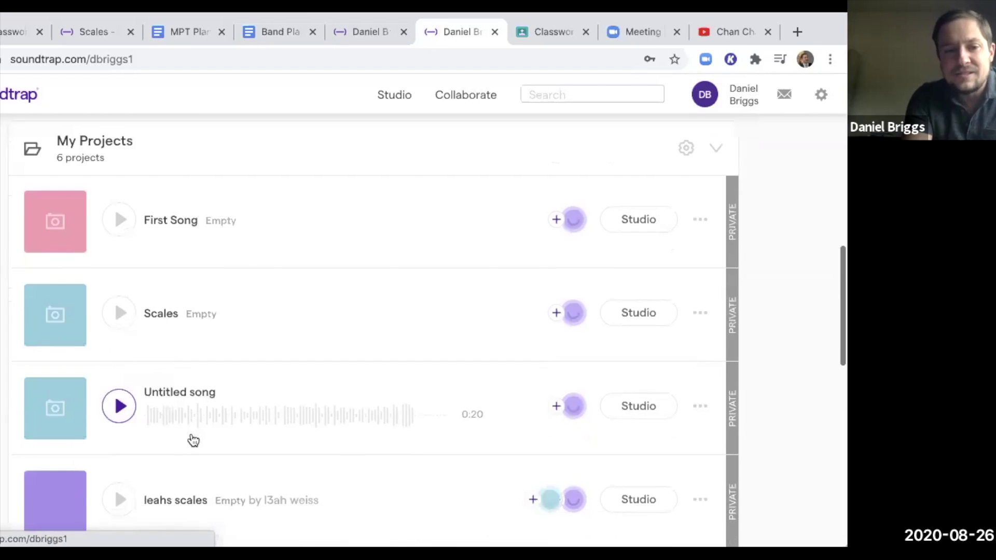
{"action": "scroll", "coordinate": [138, 467], "scroll_direction": "down", "scroll_amount": 5}
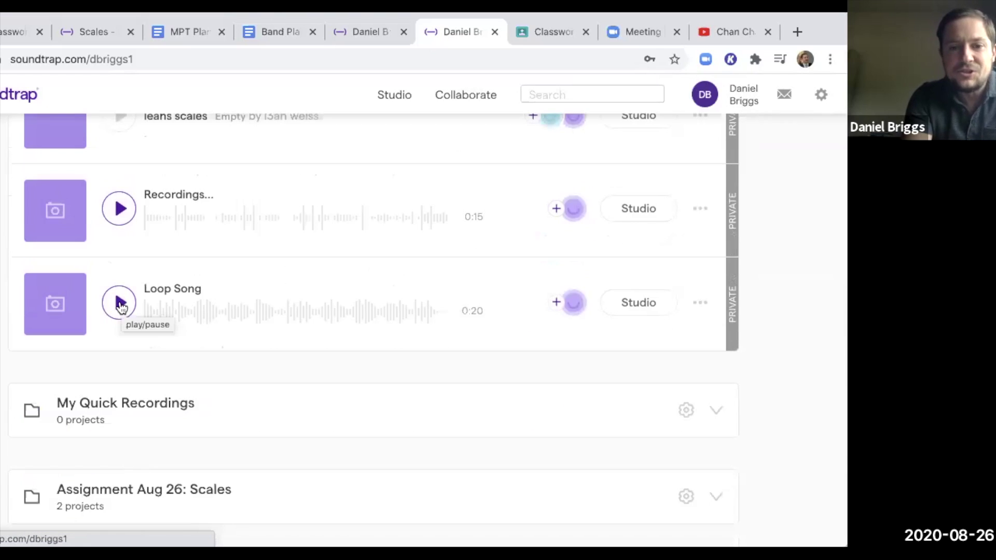
{"action": "left_click", "coordinate": [120, 303]}
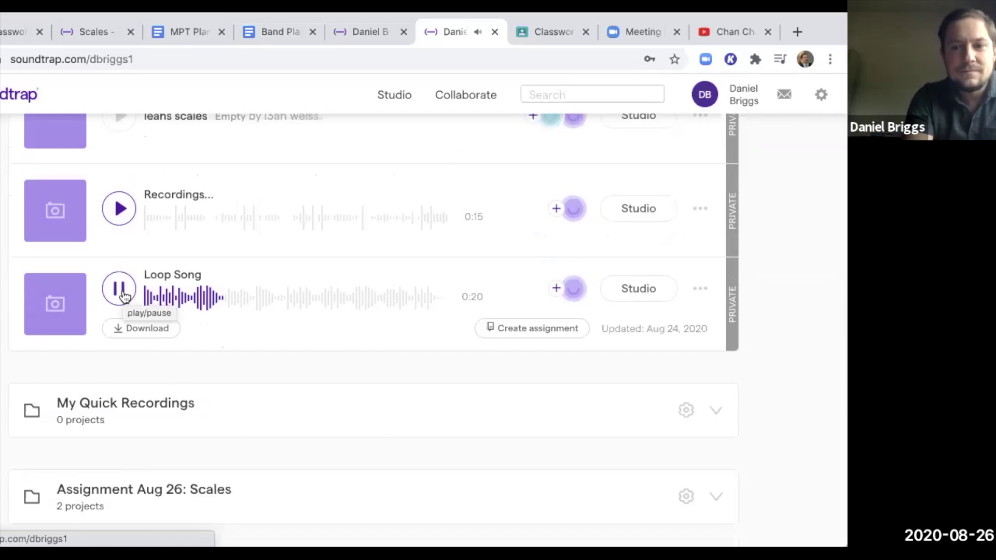
{"action": "left_click", "coordinate": [123, 296]}
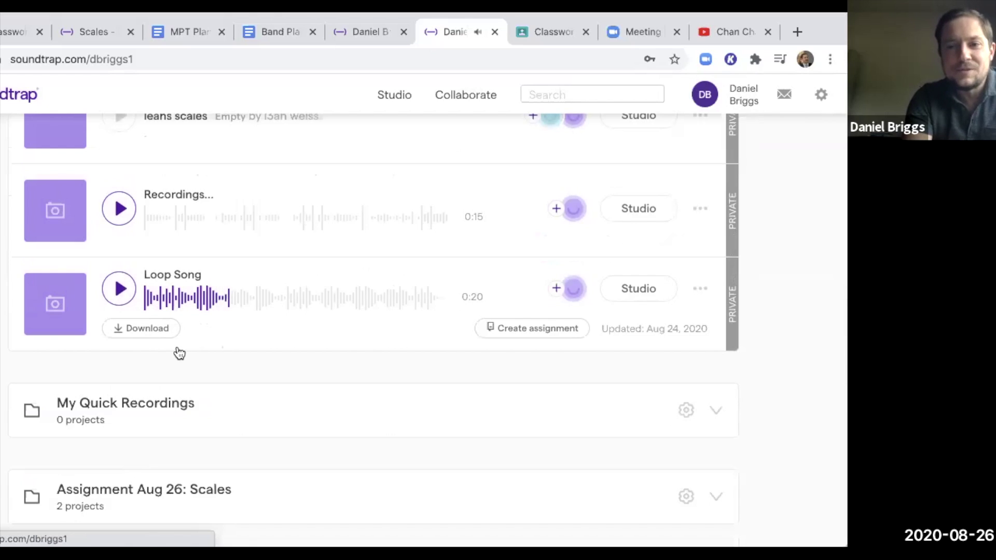
{"action": "scroll", "coordinate": [176, 351], "scroll_direction": "down", "scroll_amount": 1}
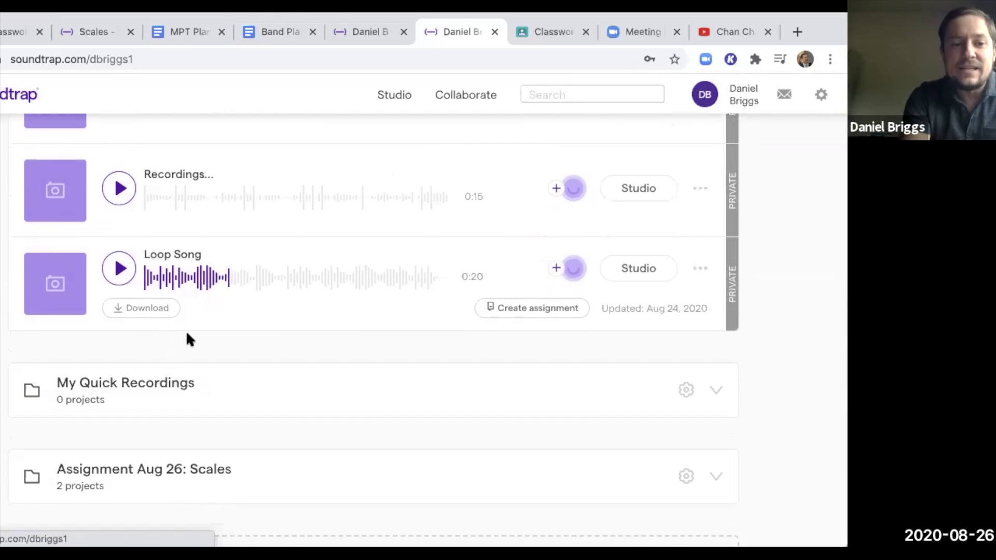